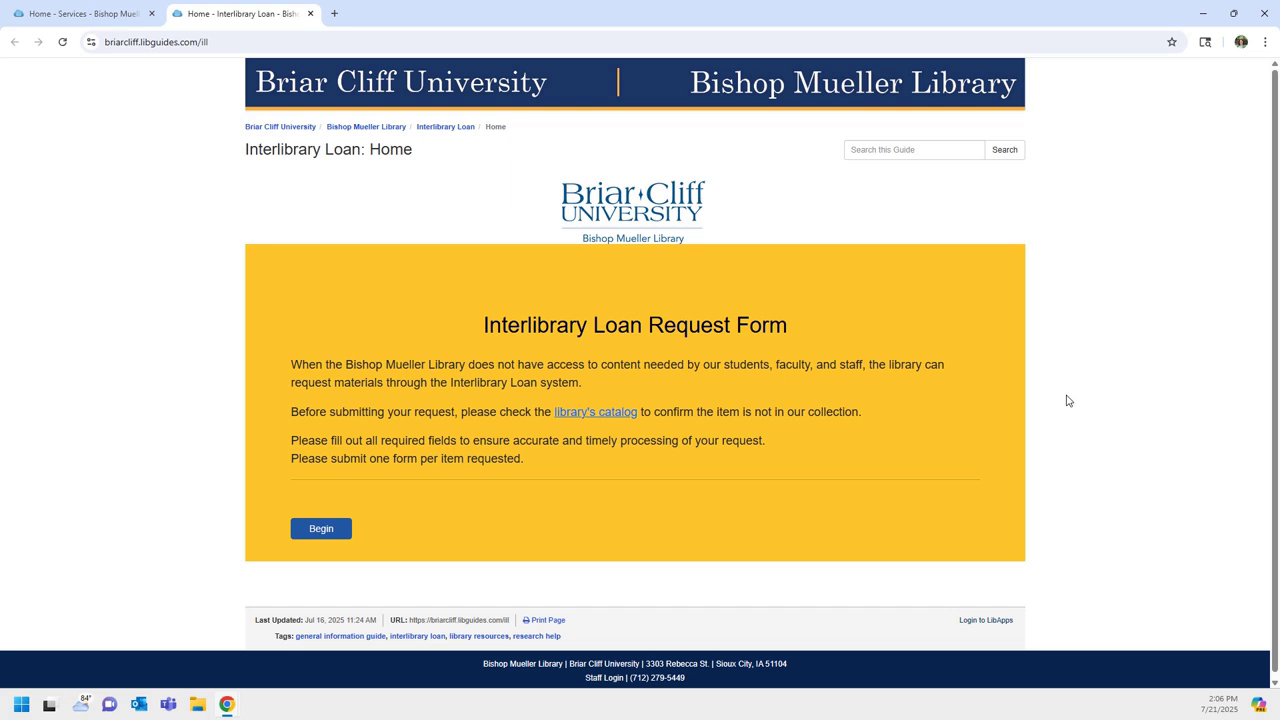
# Begin the Interlibrary Loan request, fill in the requester's name and BCU email, and choose Article (digital scan) as the request type
pyautogui.click(305, 533)
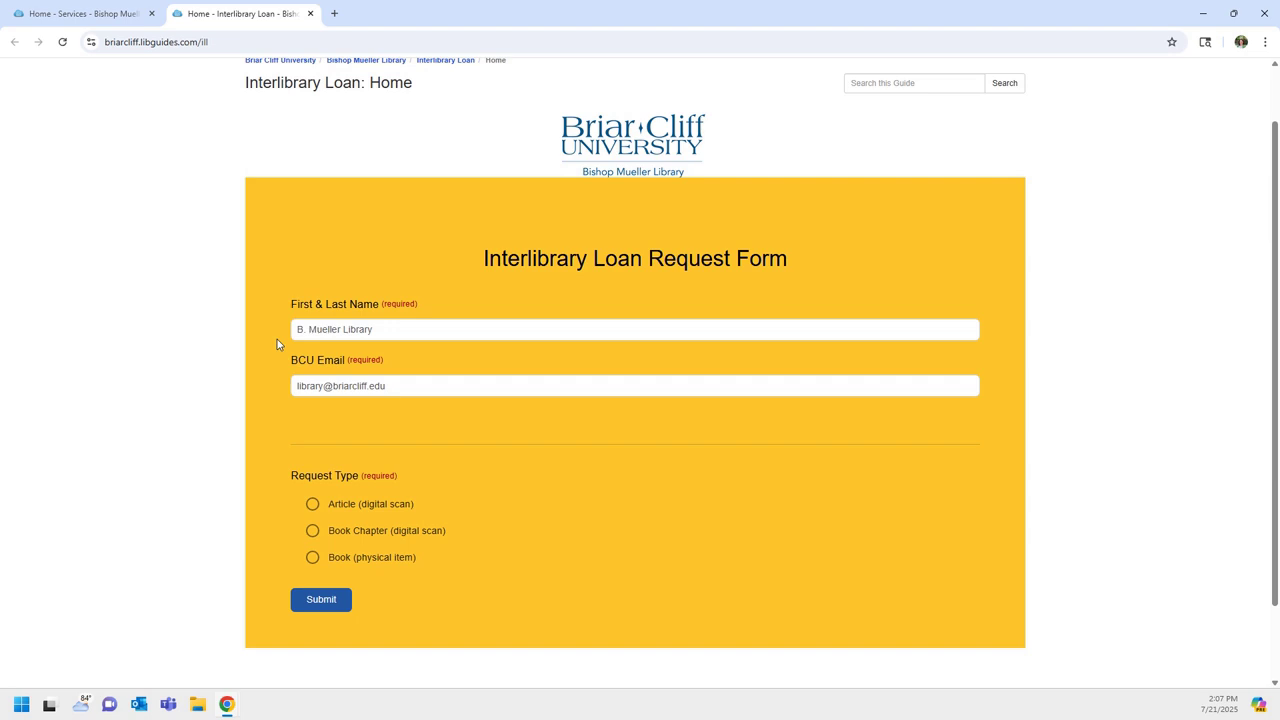
pyautogui.click(313, 510)
pyautogui.scroll(-1, 270, 538)
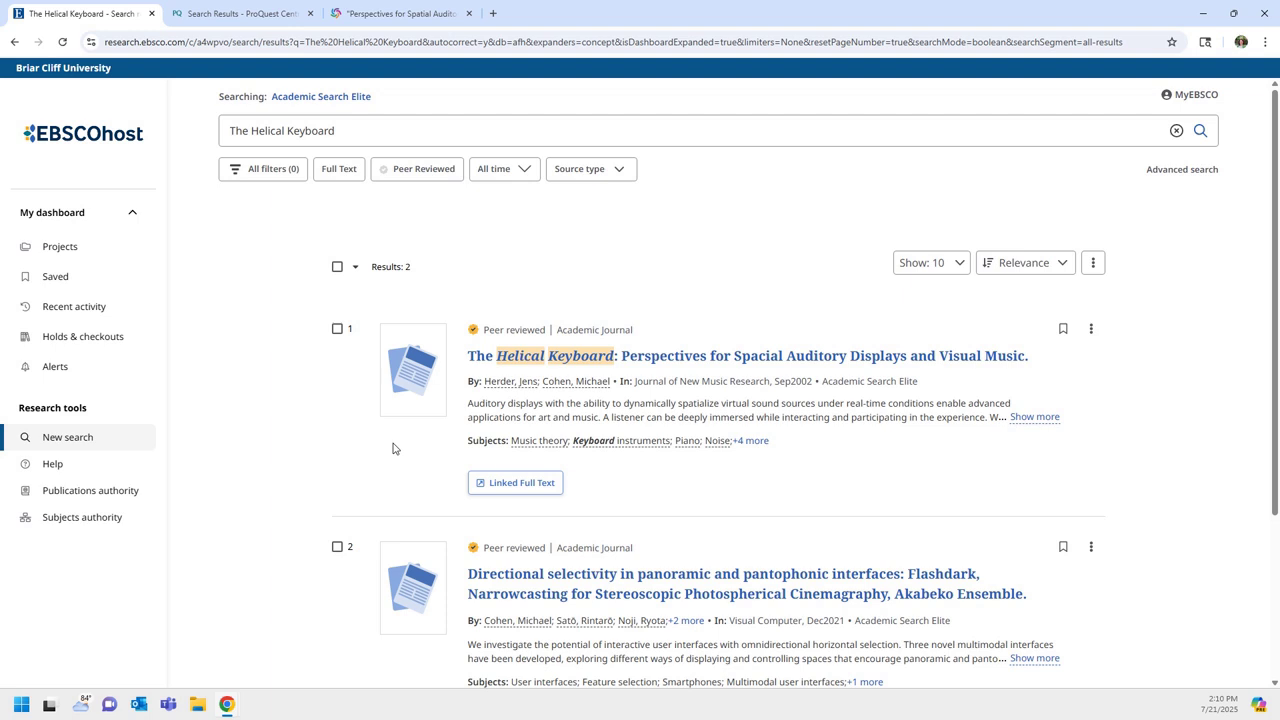
# Open the detailed record of the article "The Helical Keyboard" in EBSCOhost, ProQuest Central and the library's WorldCat catalog
pyautogui.click(519, 358)
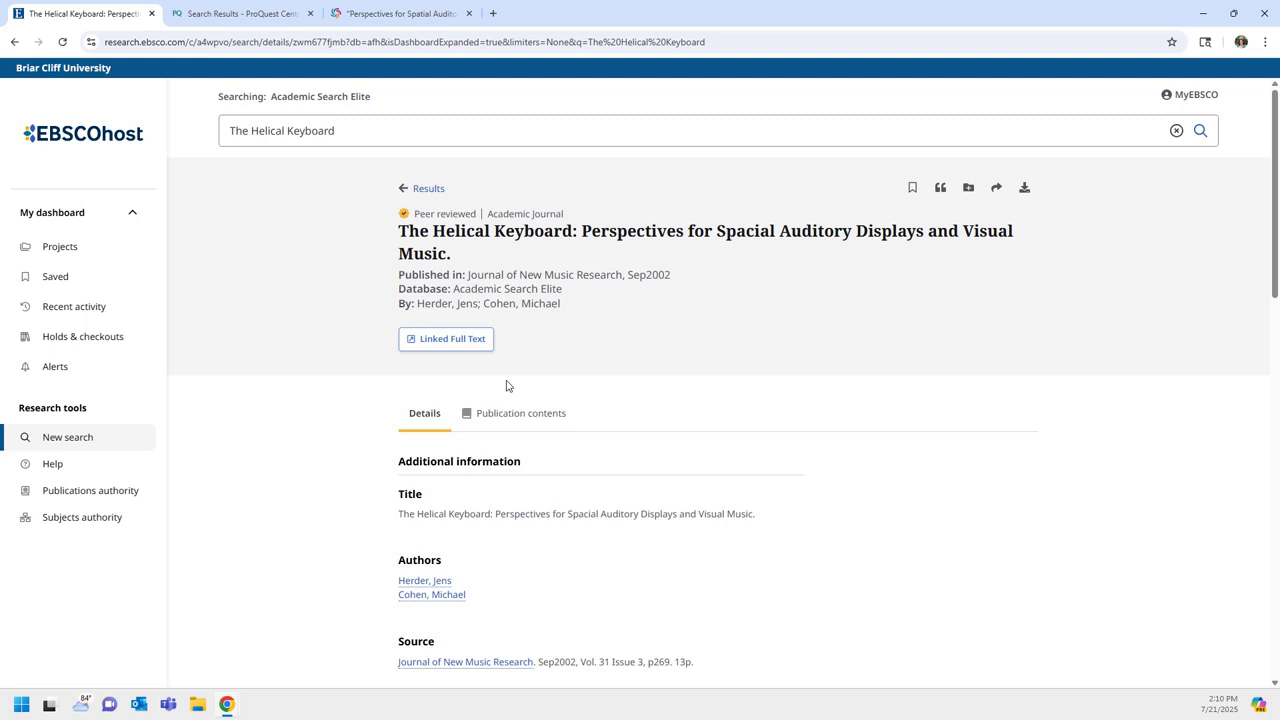
pyautogui.hotkey('ctrl', 'Tab')
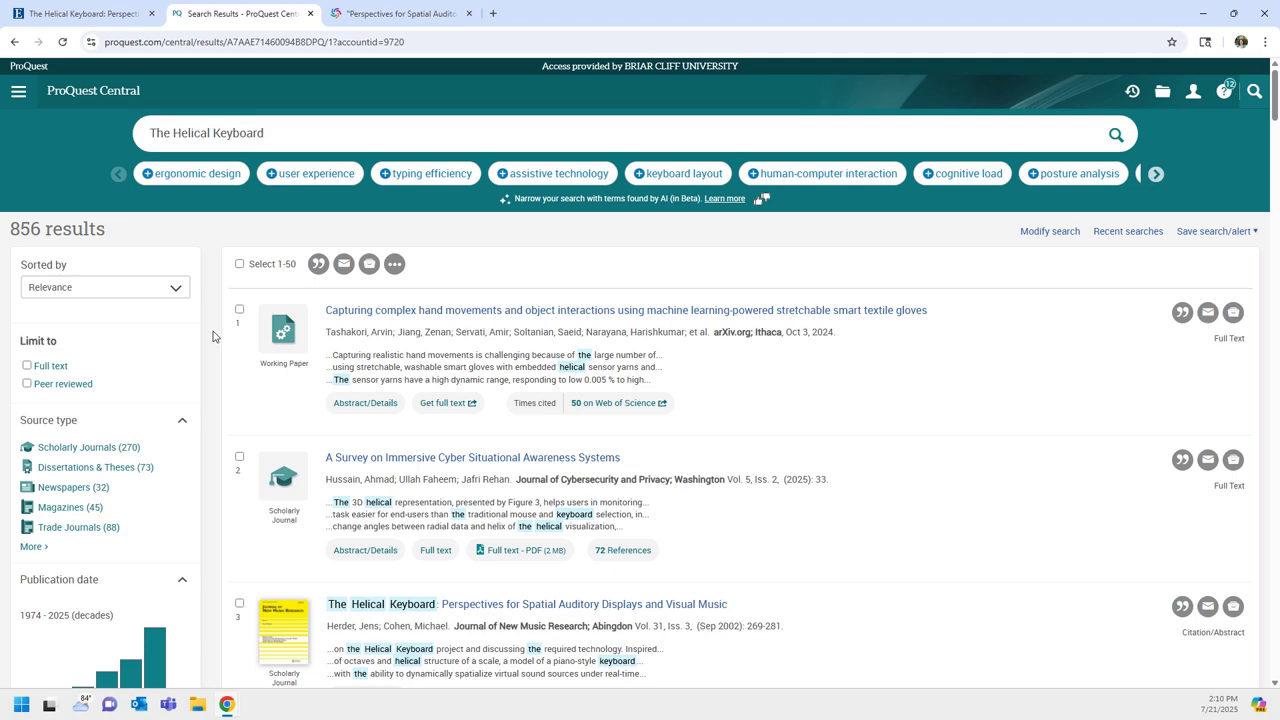
pyautogui.scroll(-3, 213, 336)
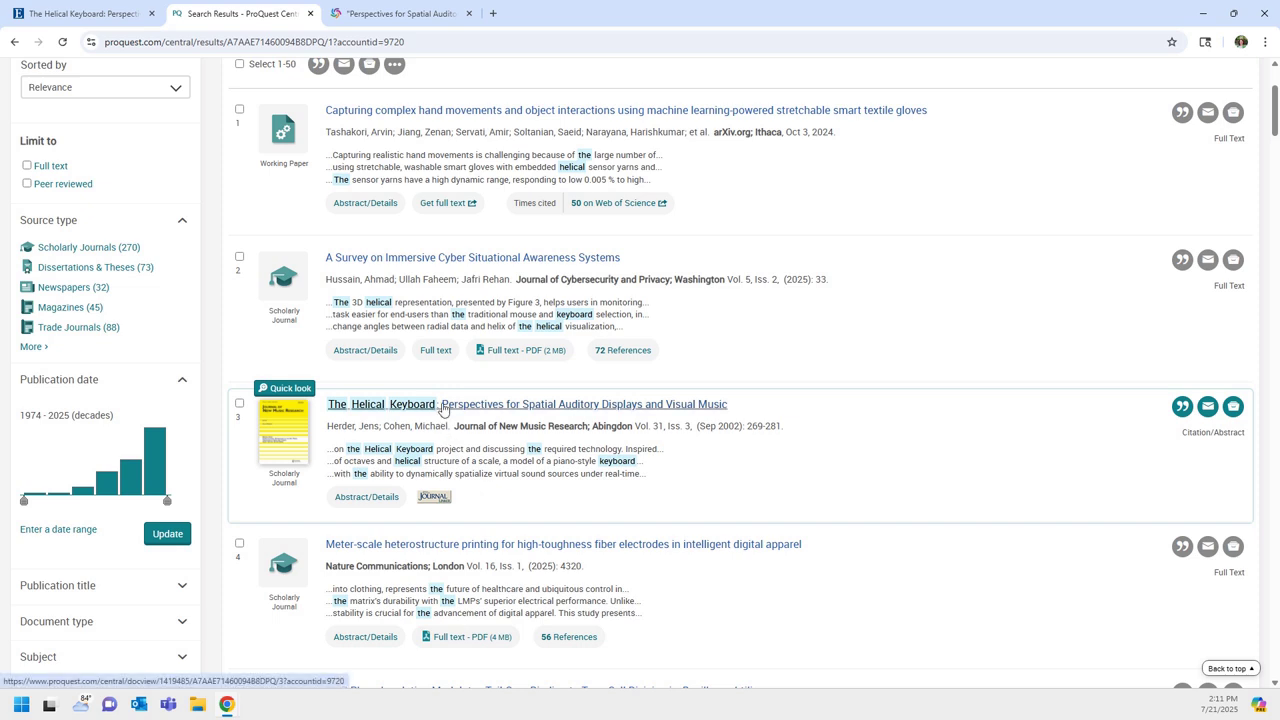
pyautogui.click(443, 408)
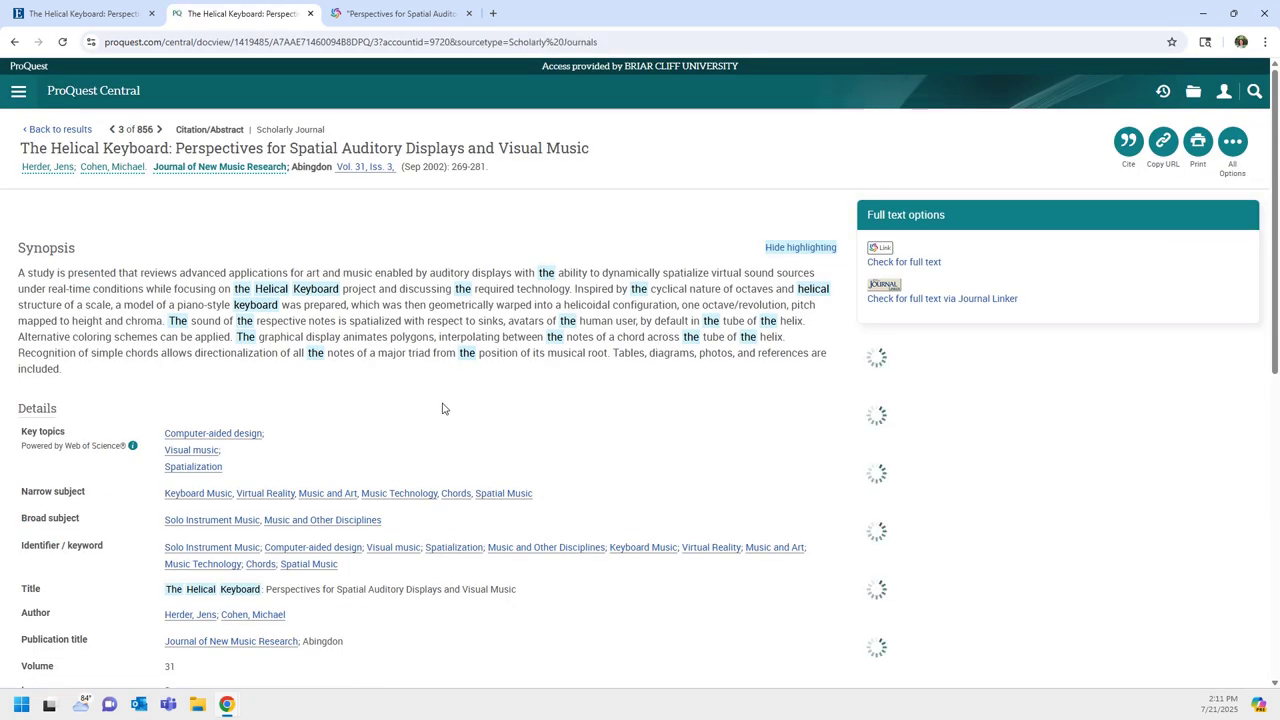
pyautogui.hotkey('ctrl', 'Tab')
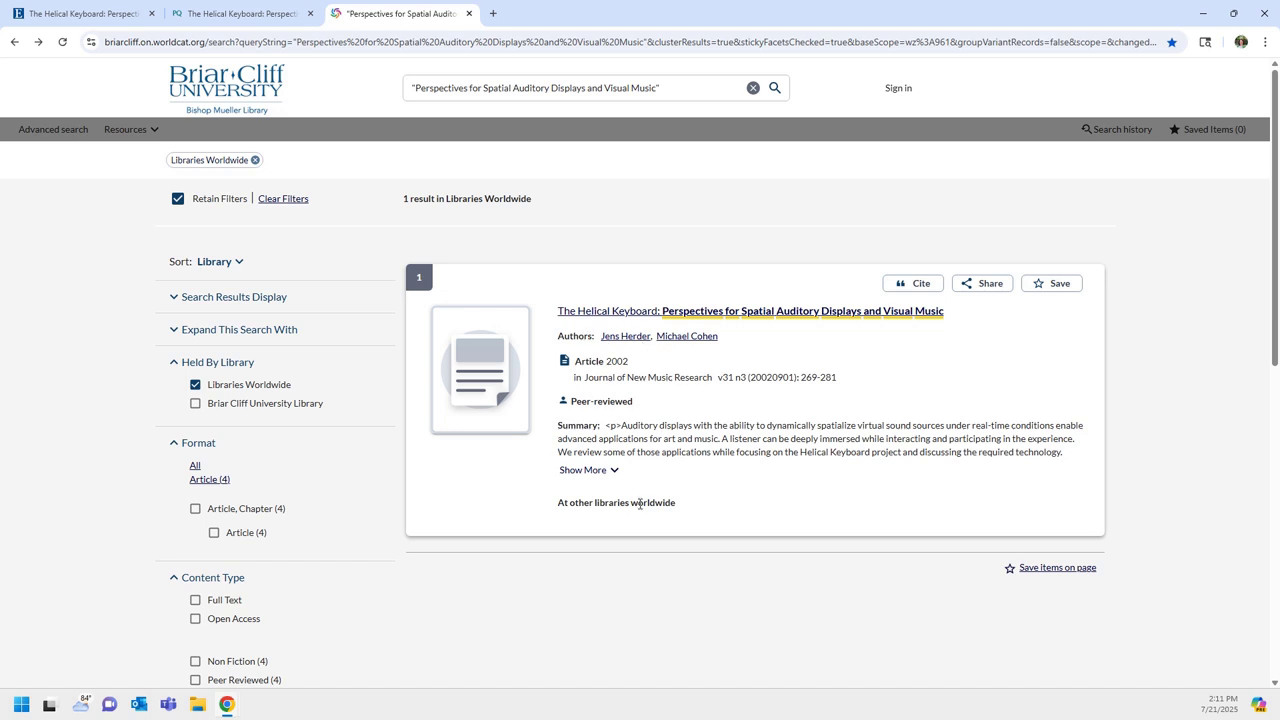
pyautogui.click(643, 311)
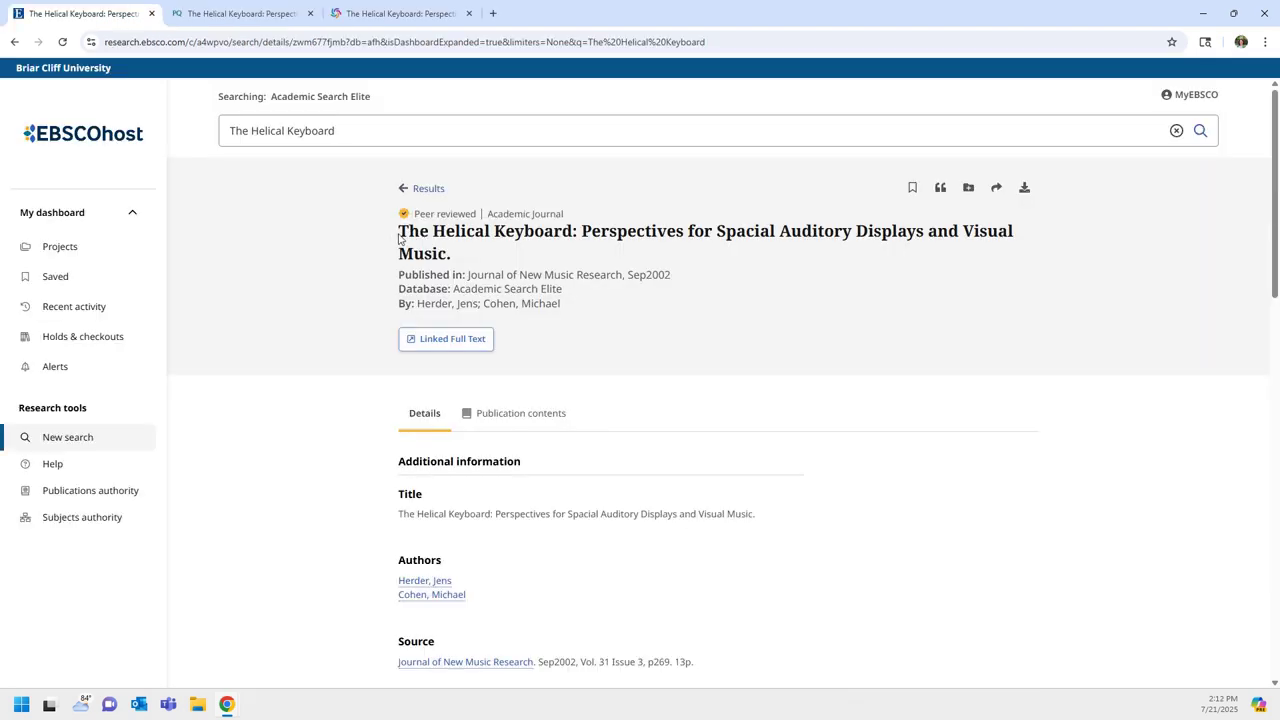
# Locate the full title in the three records and enter "The Helical Keyboard: Perspectives for Spatial Auditory Displays and Visual Music" as the request's article title
pyautogui.moveTo(398, 237); pyautogui.dragTo(454, 257)
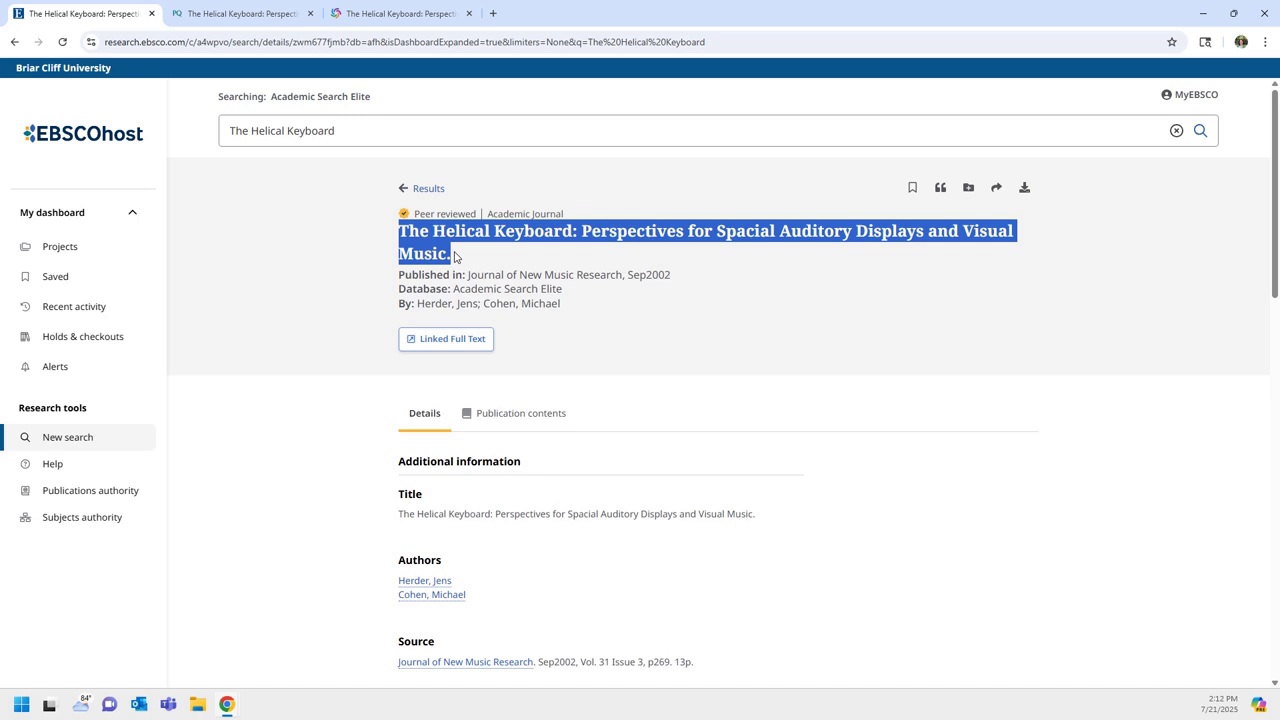
pyautogui.click(454, 257)
pyautogui.hotkey('ctrl', 'Tab')
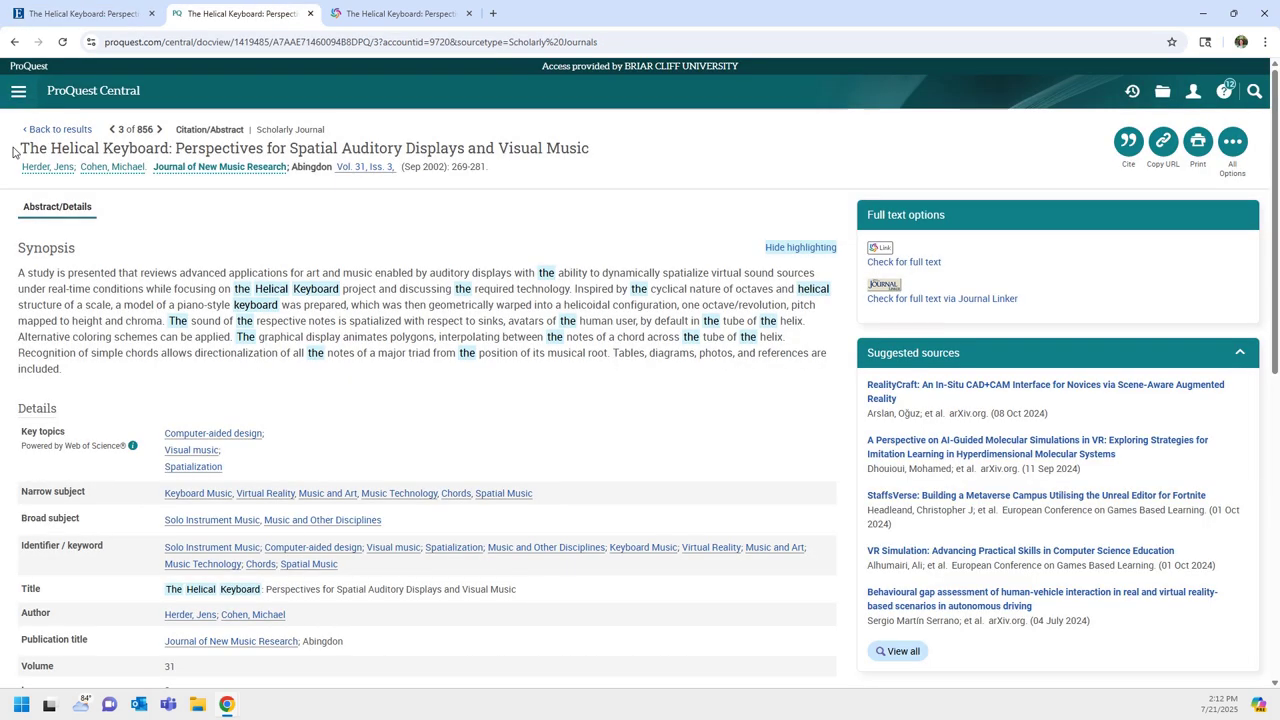
pyautogui.moveTo(14, 151); pyautogui.dragTo(470, 150)
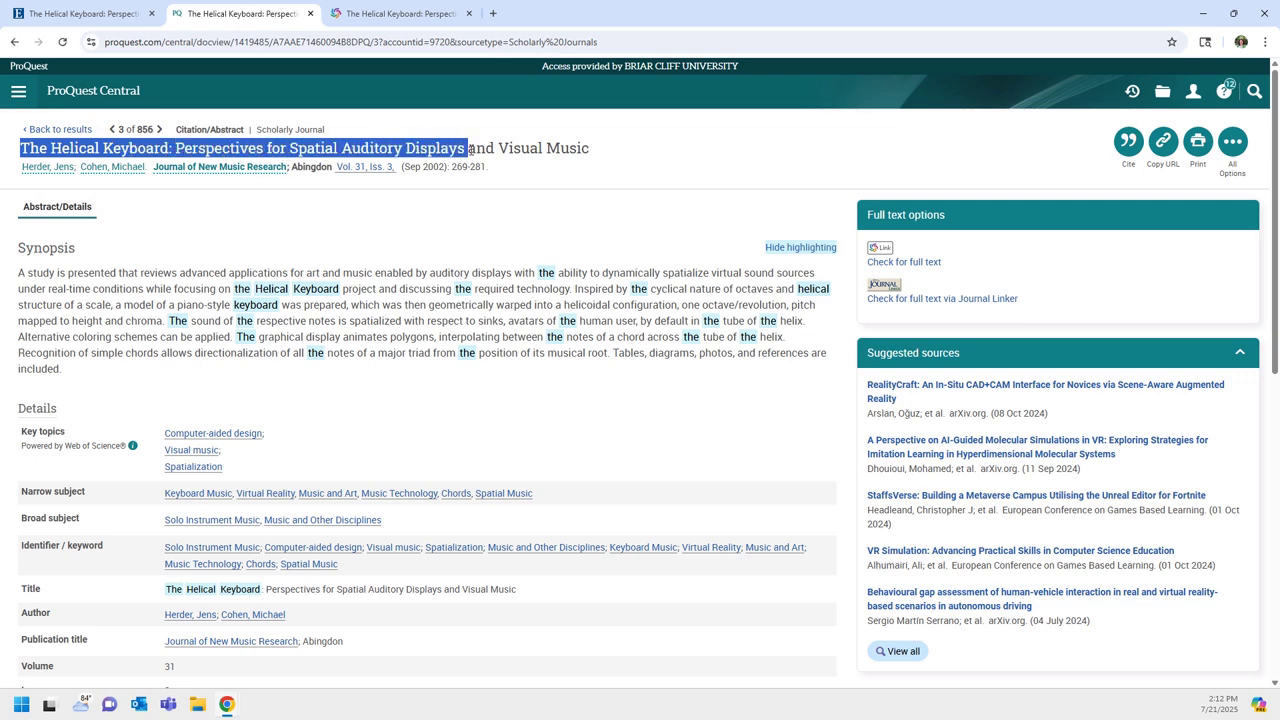
pyautogui.hotkey('ctrl', 'Tab')
pyautogui.moveTo(320, 238); pyautogui.dragTo(694, 240)
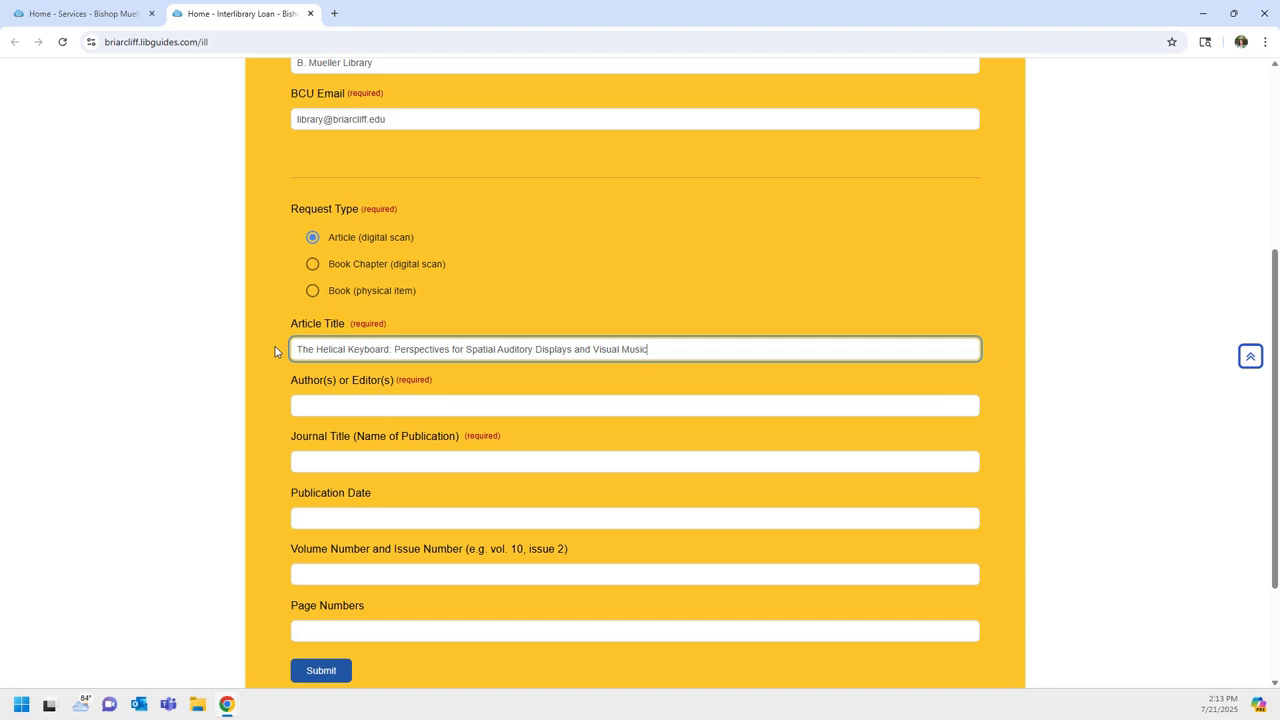
# Find the authors in the EBSCOhost, ProQuest and WorldCat records and enter both authors' full names in the request form
pyautogui.click(307, 407)
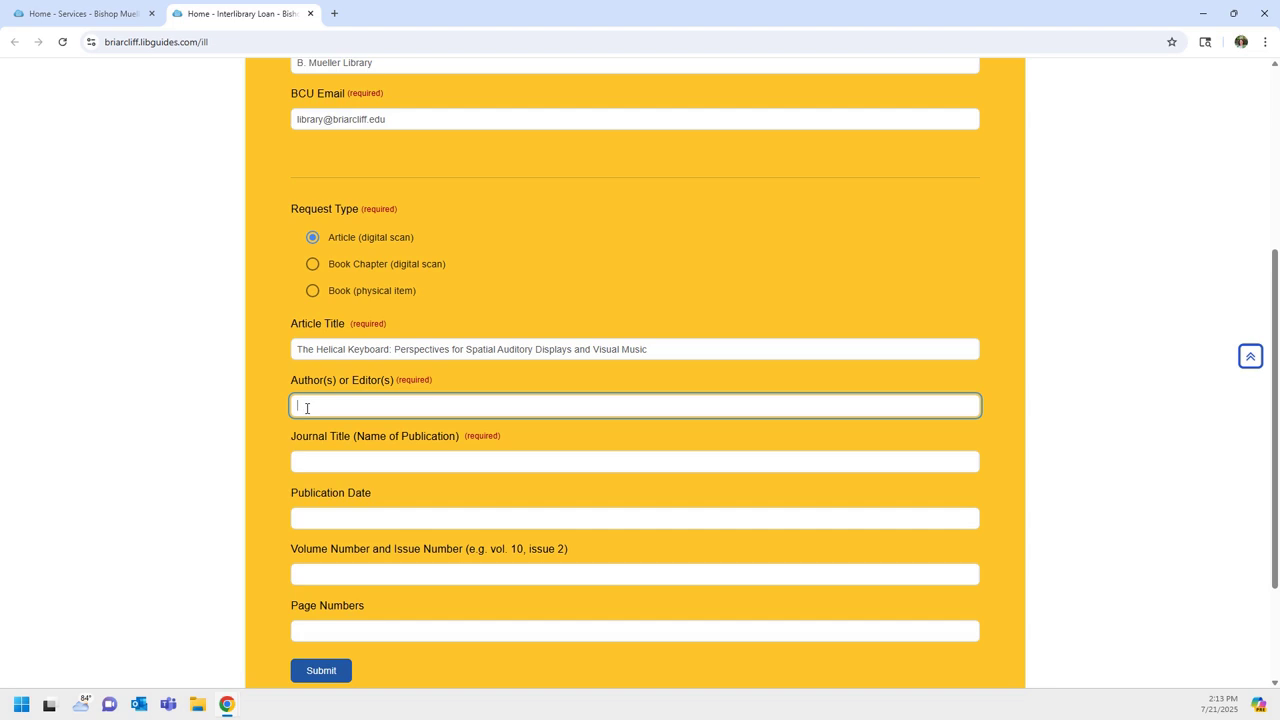
pyautogui.hotkey('alt', 'Tab')
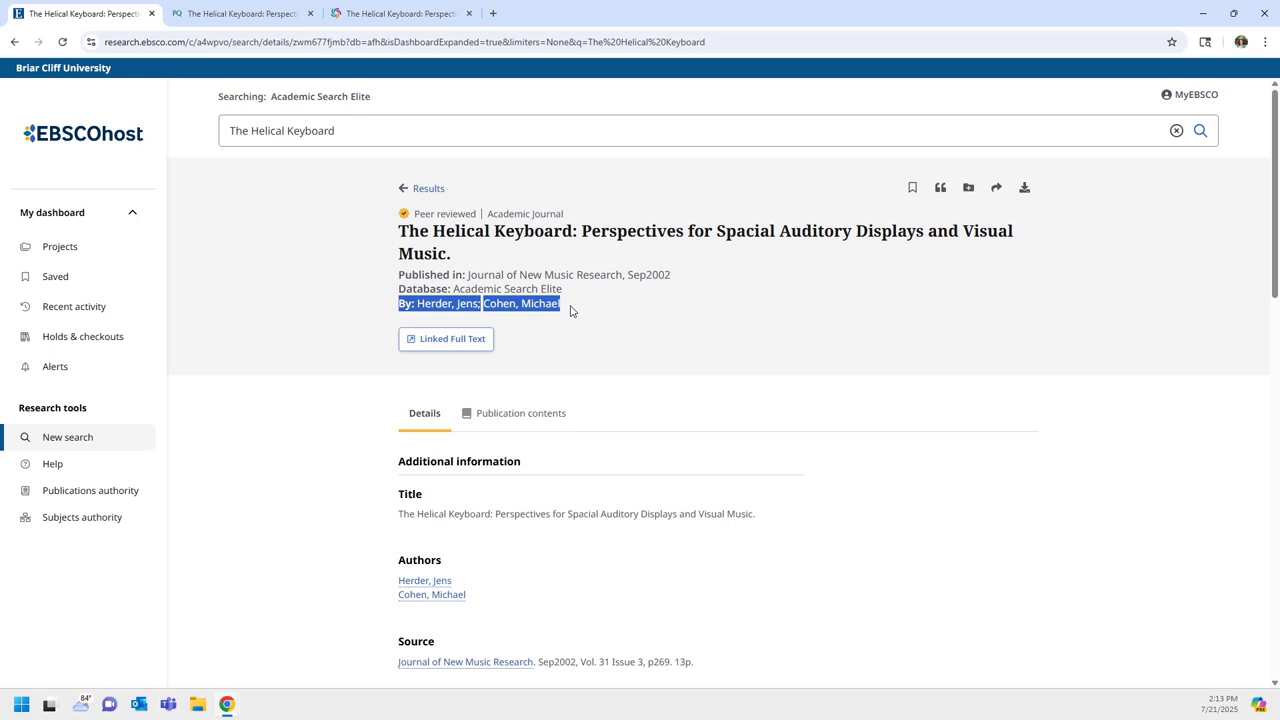
pyautogui.scroll(-1, 571, 311)
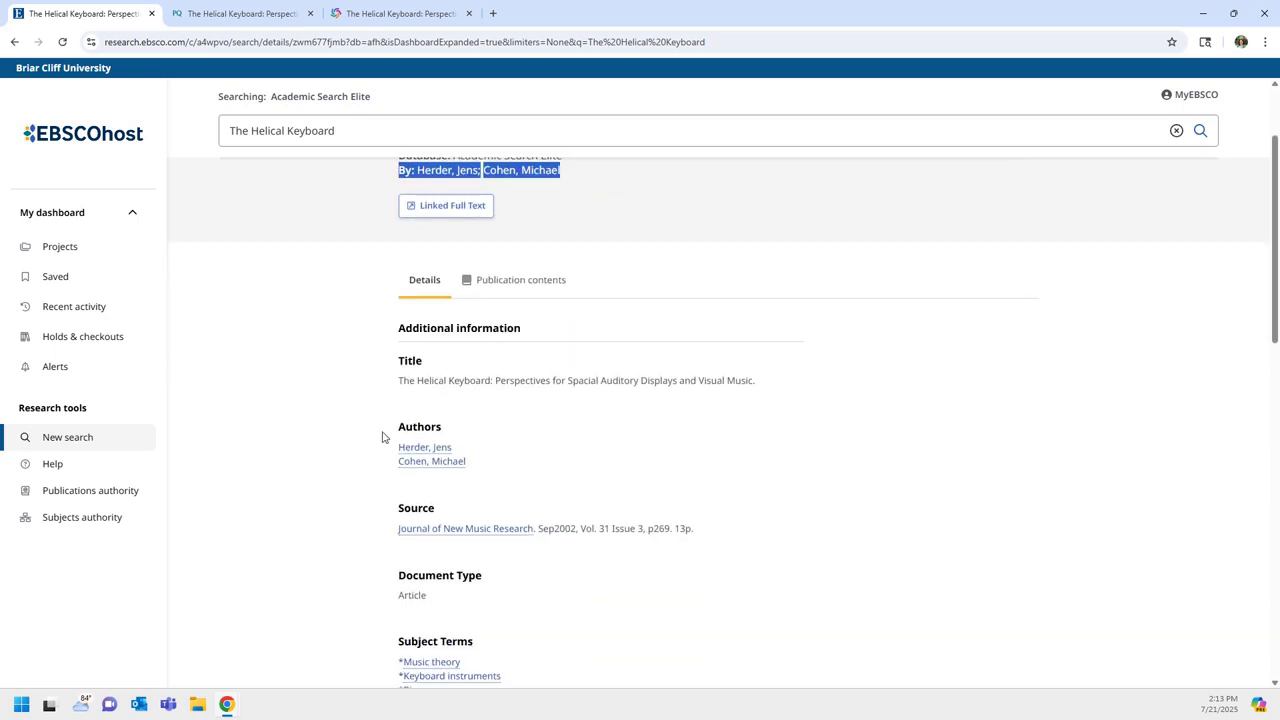
pyautogui.moveTo(381, 437); pyautogui.dragTo(472, 468)
pyautogui.hotkey('ctrl', 'Tab')
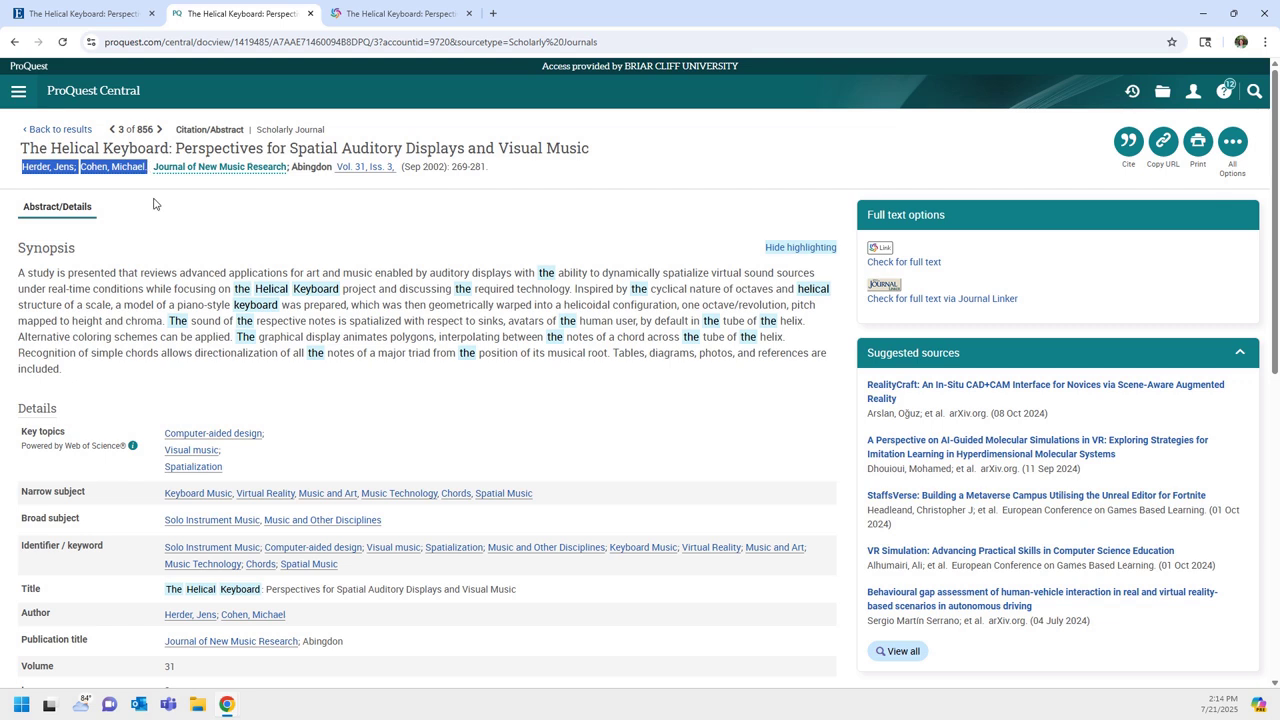
pyautogui.moveTo(160, 617); pyautogui.dragTo(292, 617)
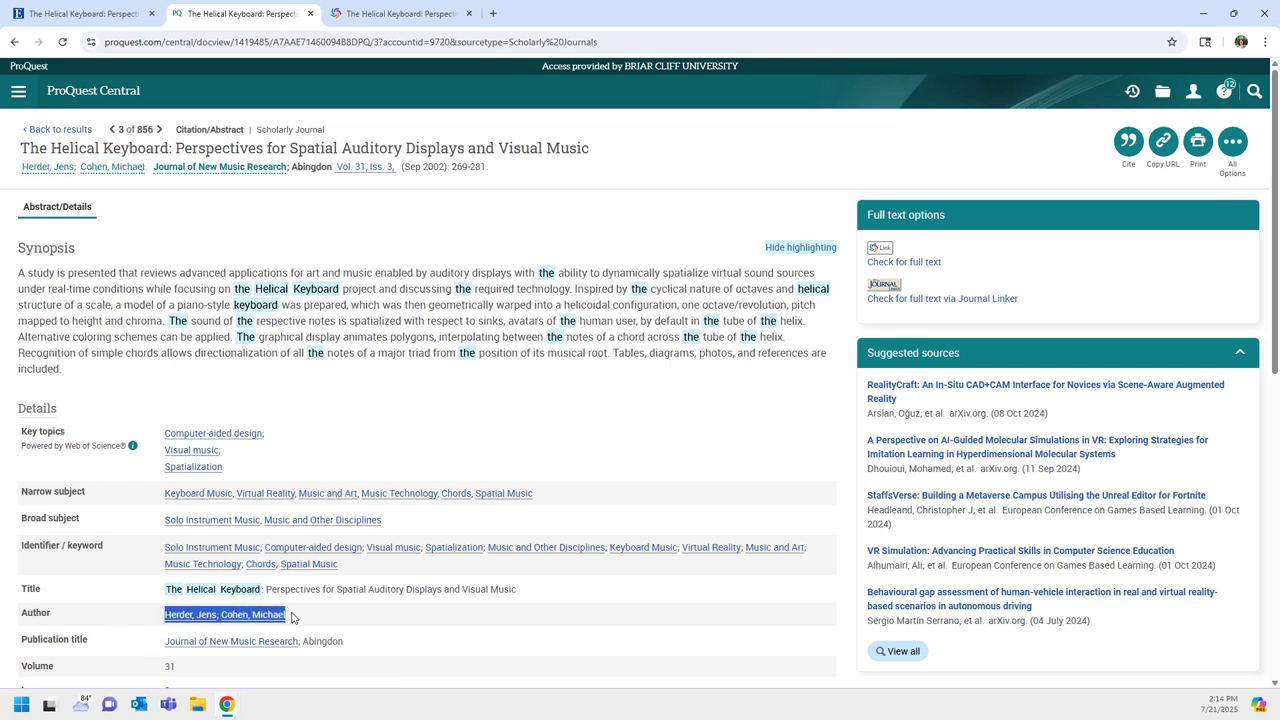
pyautogui.hotkey('ctrl', 'Tab')
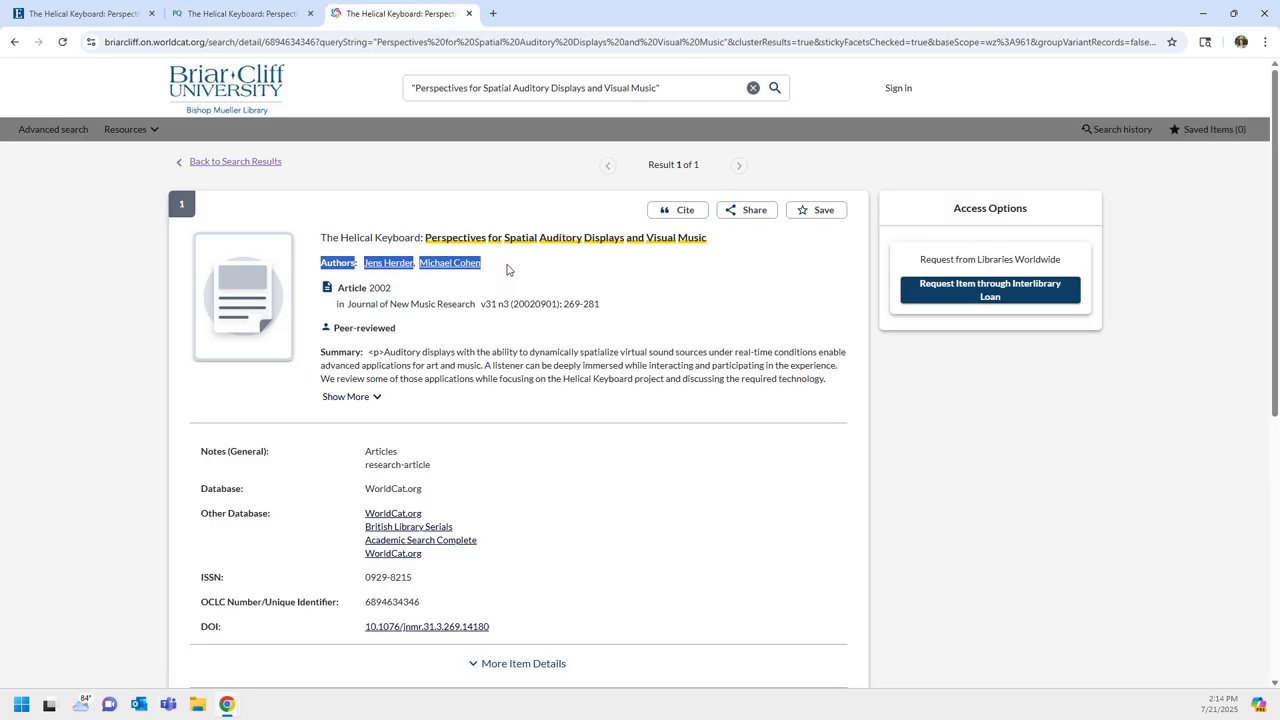
pyautogui.hotkey('alt', 'Tab')
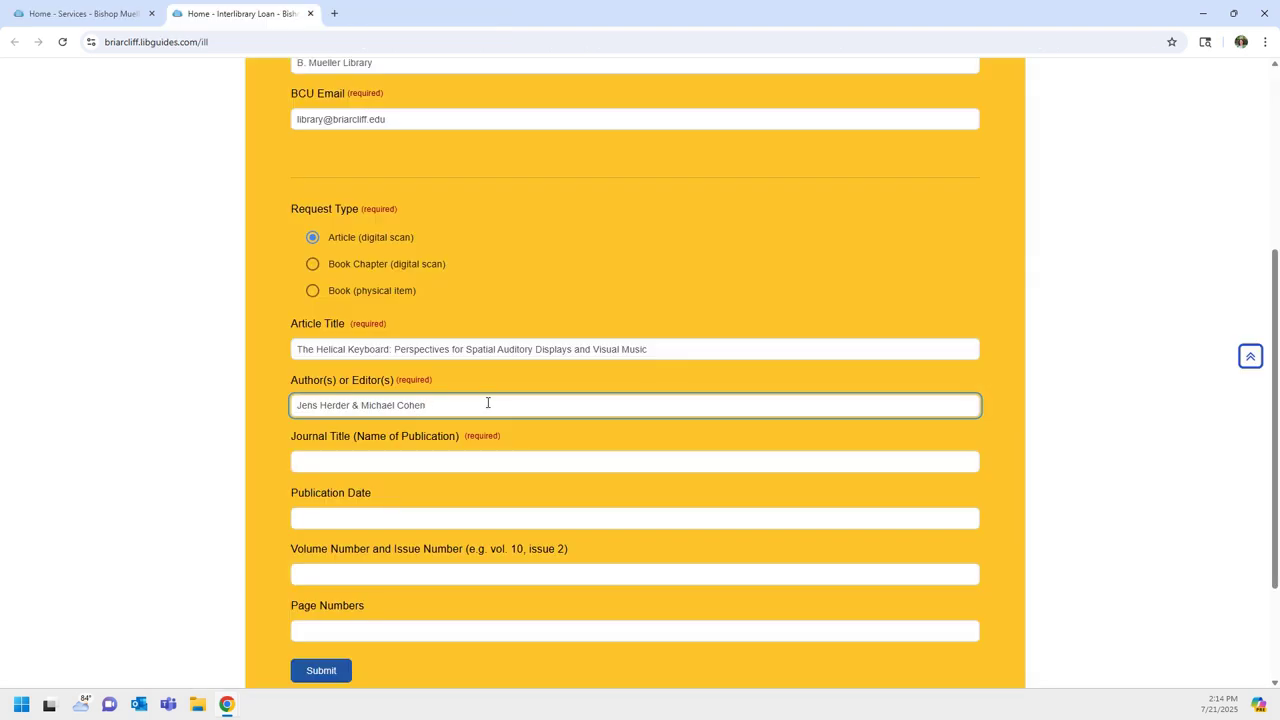
# Look up the publication name in the article records and enter "Journal of New Music Research" as the journal title on the form
pyautogui.click(466, 452)
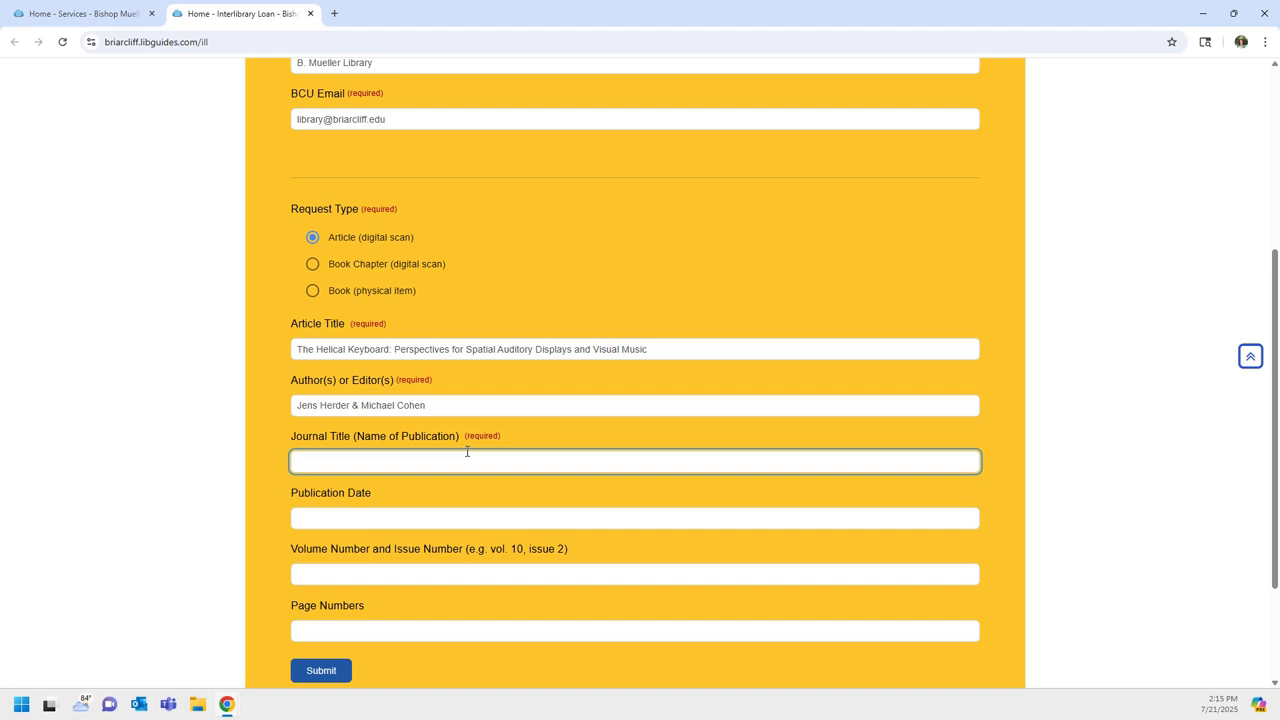
pyautogui.hotkey('alt', 'Tab')
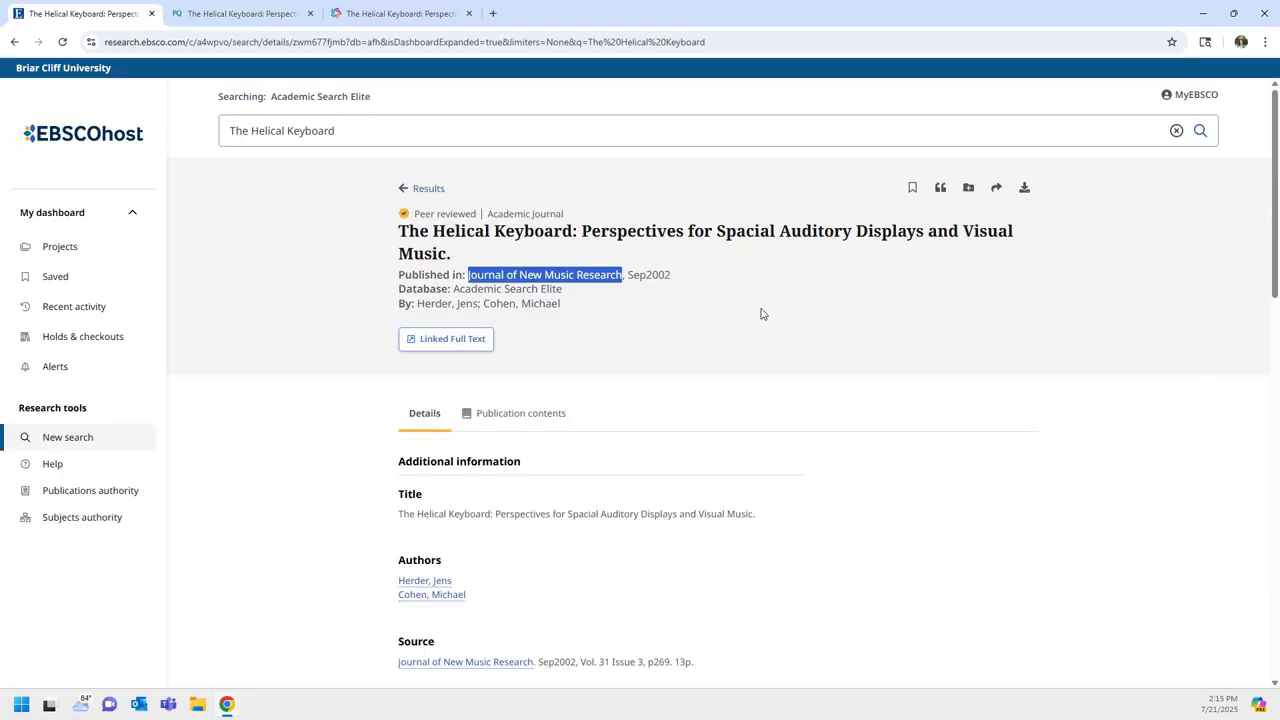
pyautogui.moveTo(390, 662); pyautogui.dragTo(535, 664)
pyautogui.click(385, 669)
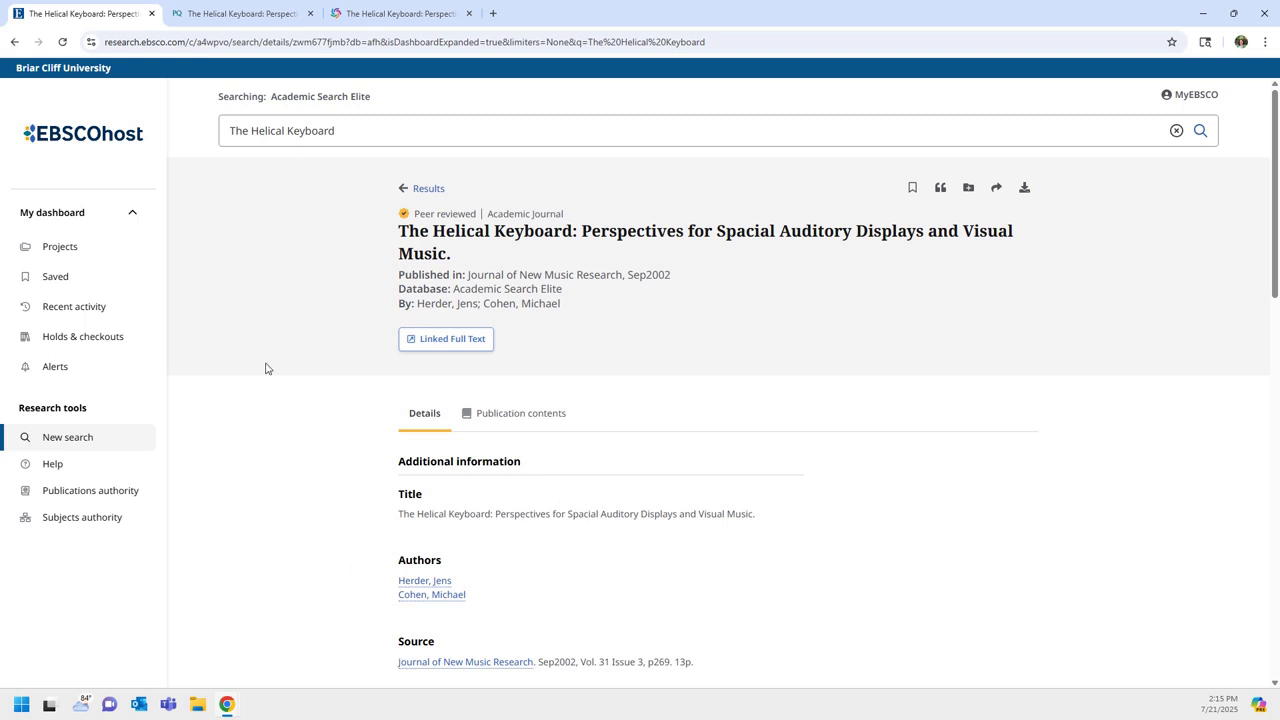
pyautogui.hotkey('ctrl', 'Tab')
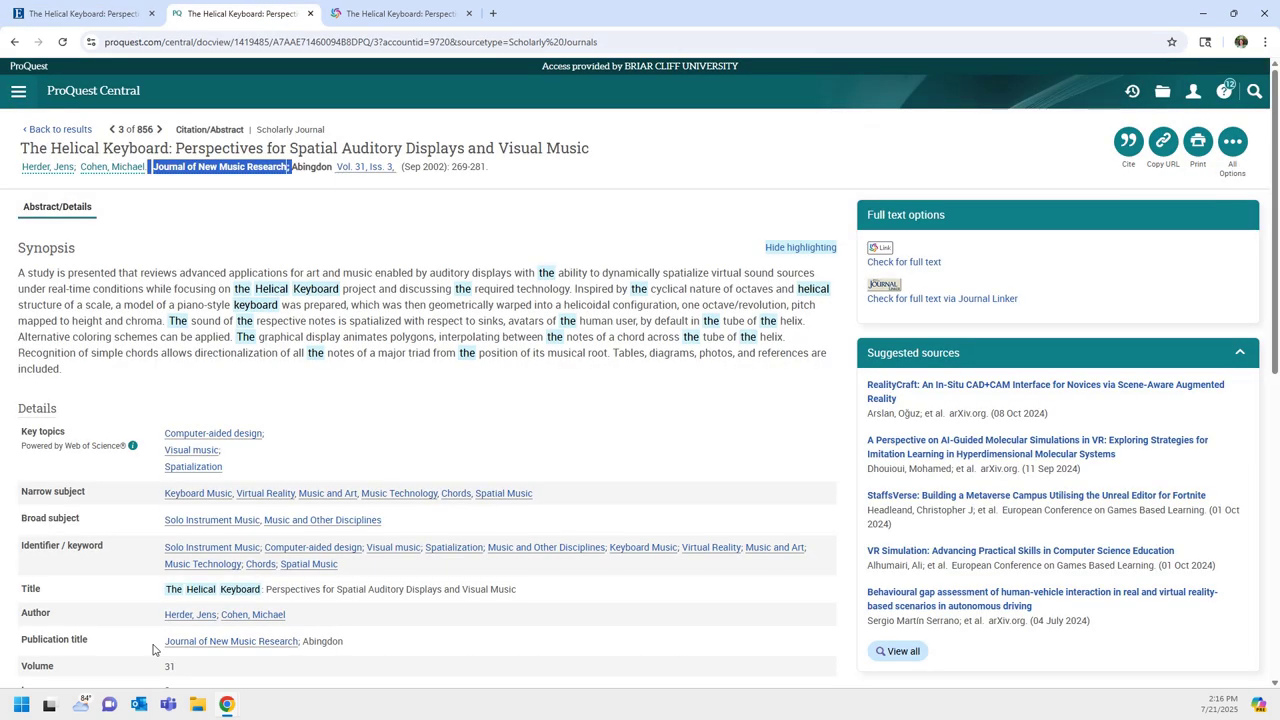
pyautogui.moveTo(153, 650); pyautogui.dragTo(337, 656)
pyautogui.hotkey('ctrl', 'Tab')
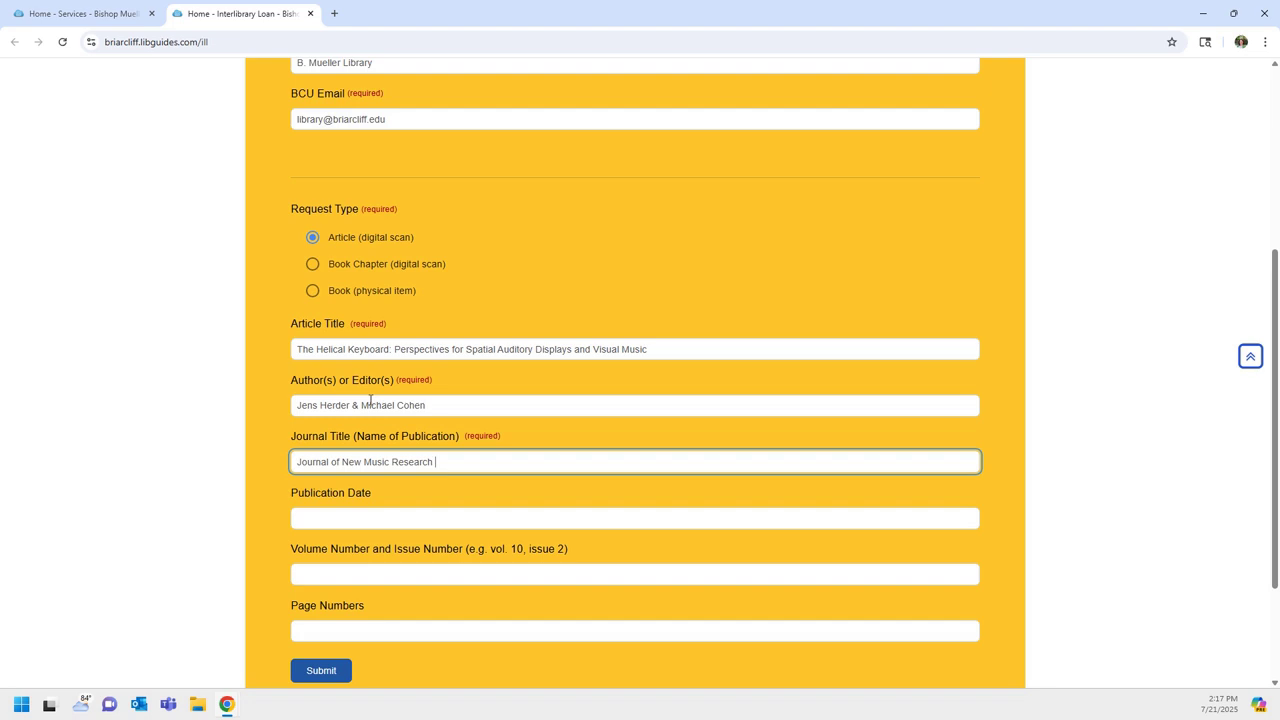
# Check the publication date in the three database records and enter "Sep 2002" as the request's publication date
pyautogui.press('Tab')
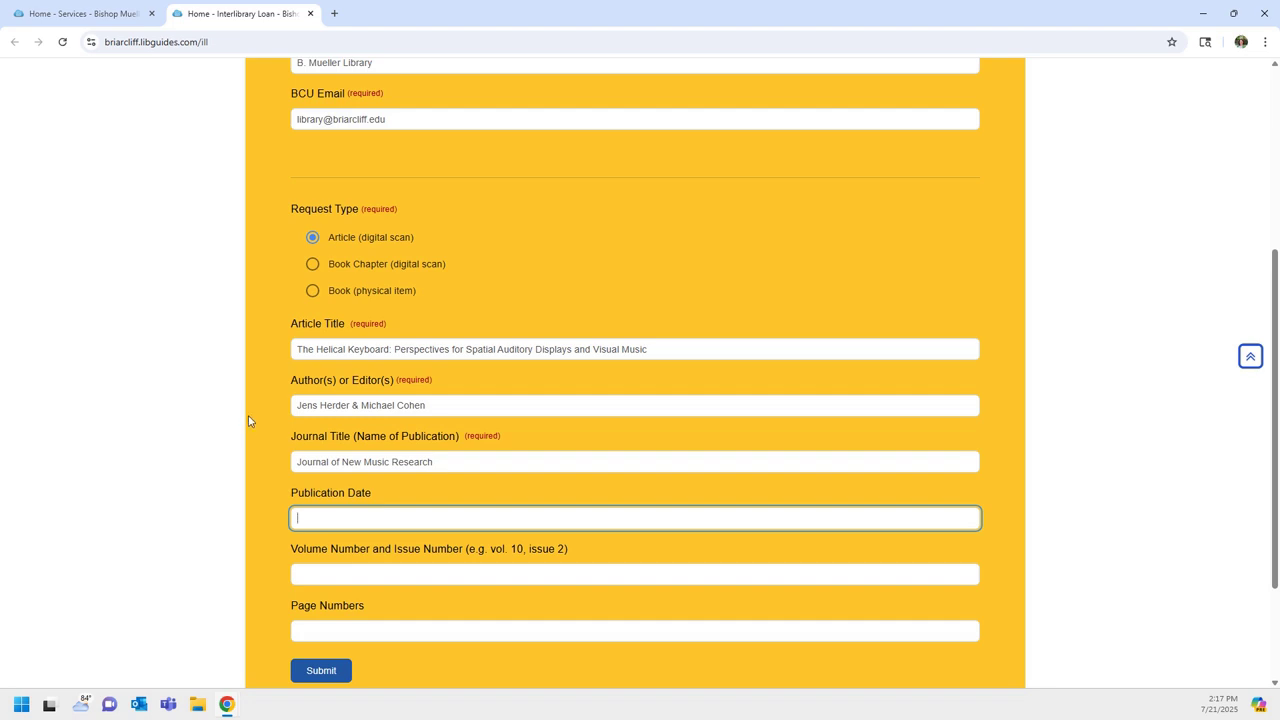
pyautogui.hotkey('alt', 'Tab')
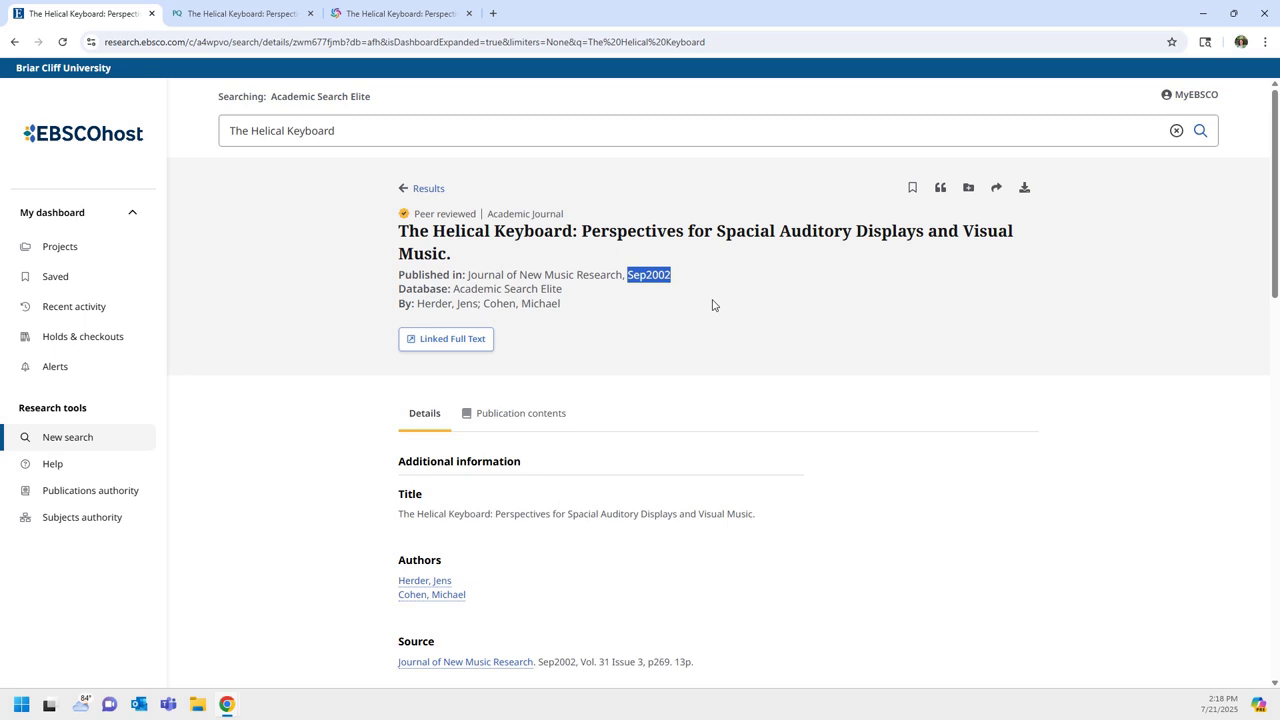
pyautogui.hotkey('ctrl', 'Tab')
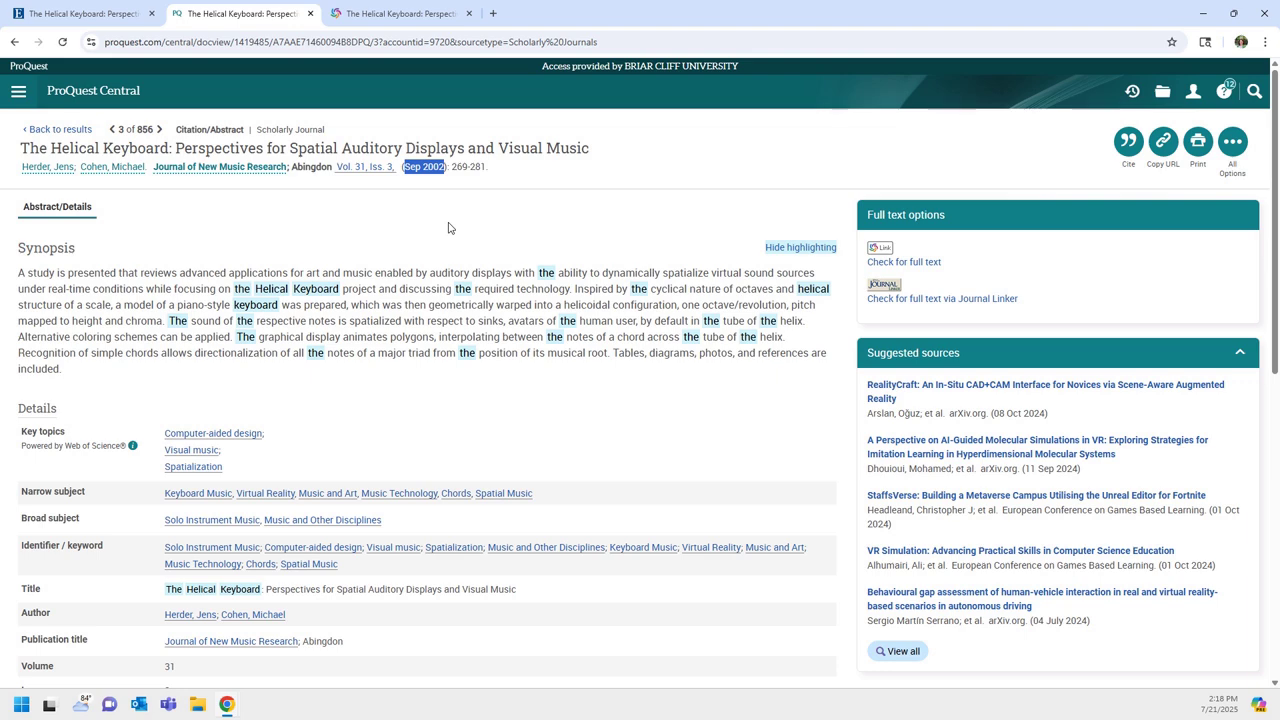
pyautogui.scroll(-2, 448, 226)
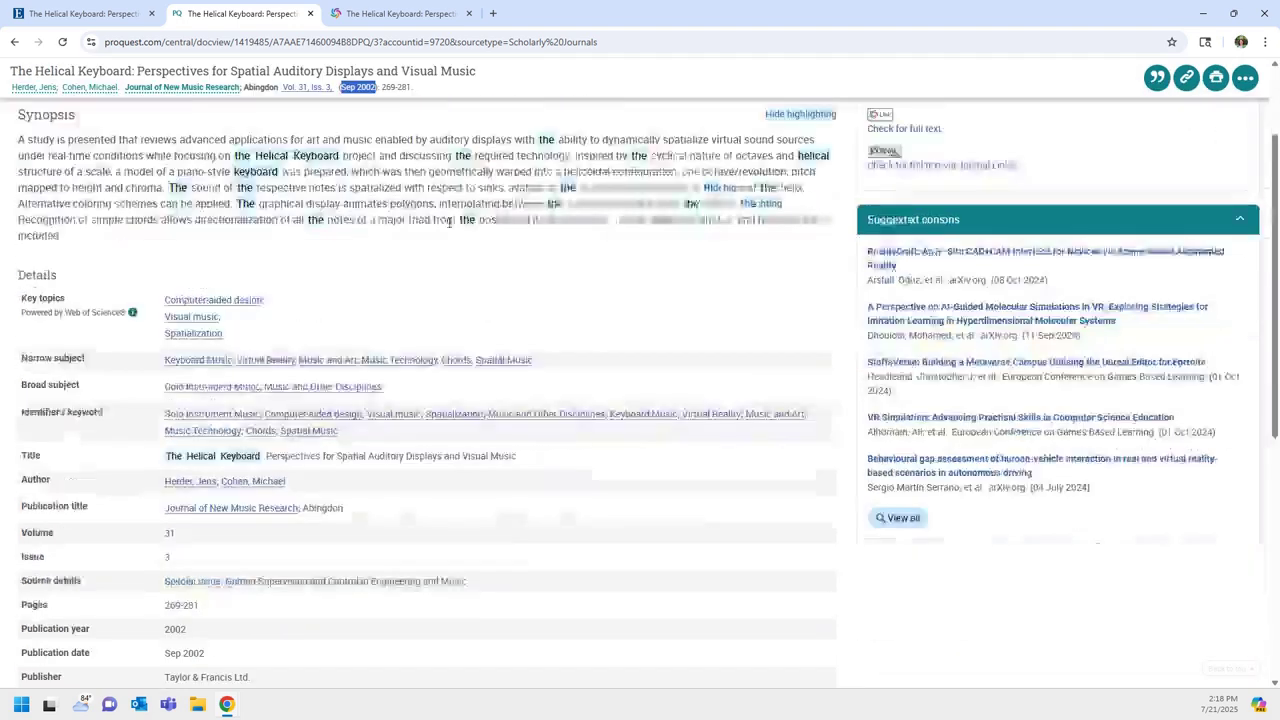
pyautogui.moveTo(282, 598); pyautogui.dragTo(16, 577)
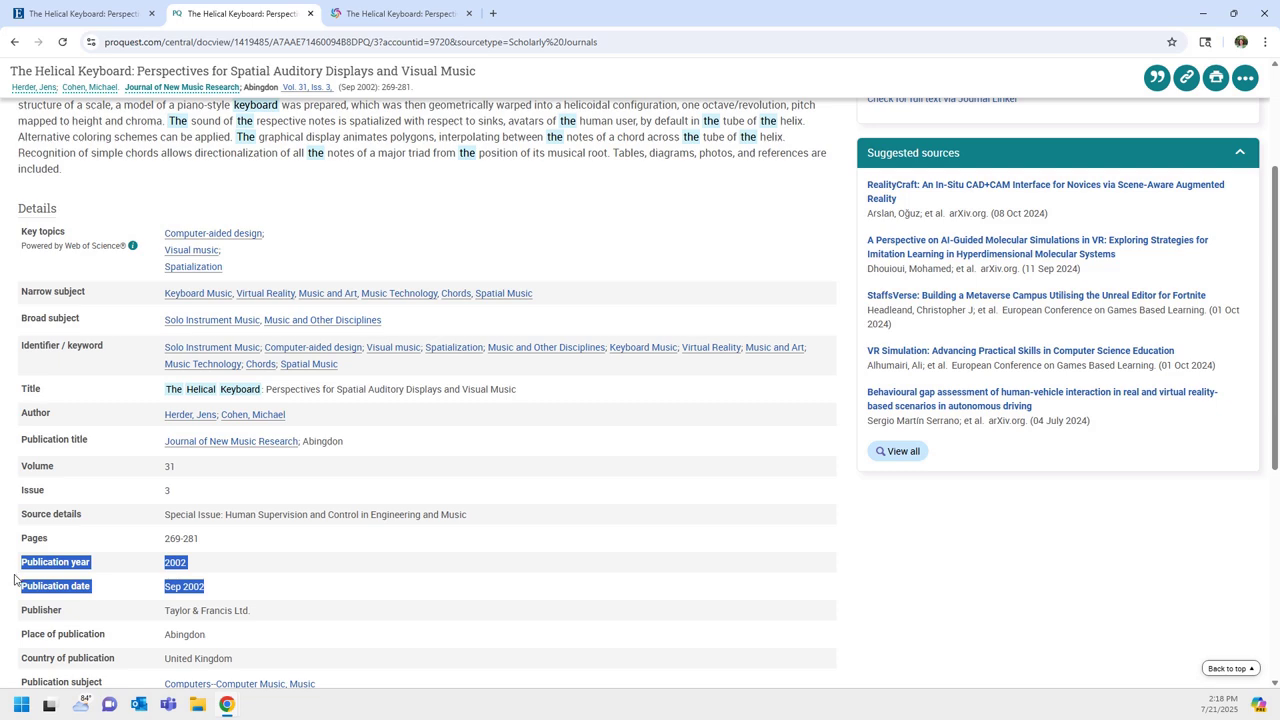
pyautogui.hotkey('ctrl', 'Tab')
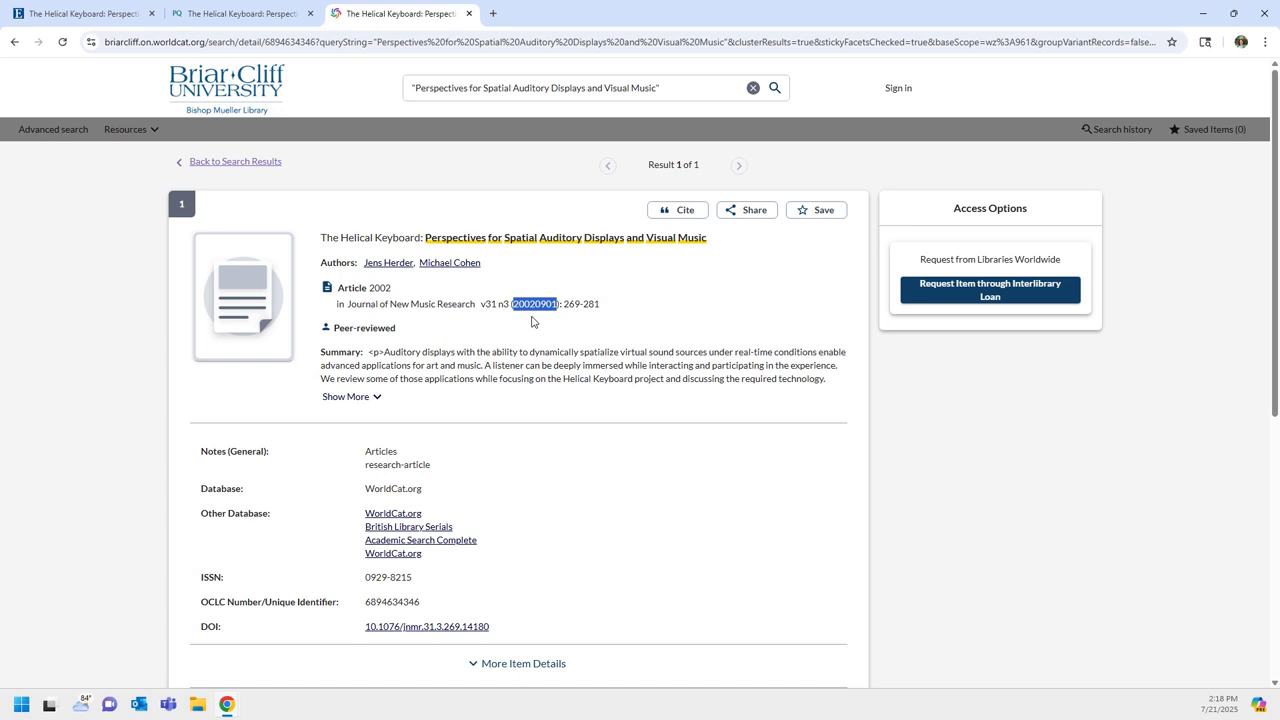
pyautogui.click(535, 318)
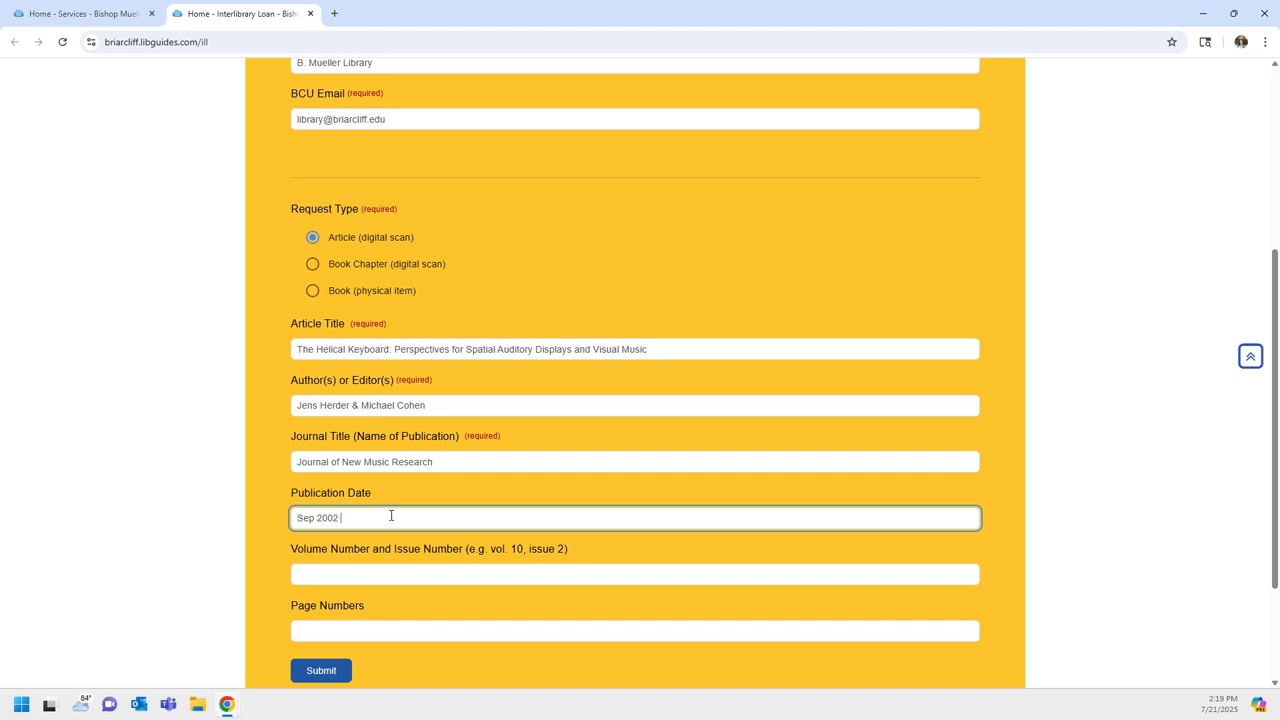
# Find the volume and issue in the EBSCOhost, ProQuest and WorldCat records and enter "Vol. 31 Issue 3" on the request form
pyautogui.click(440, 576)
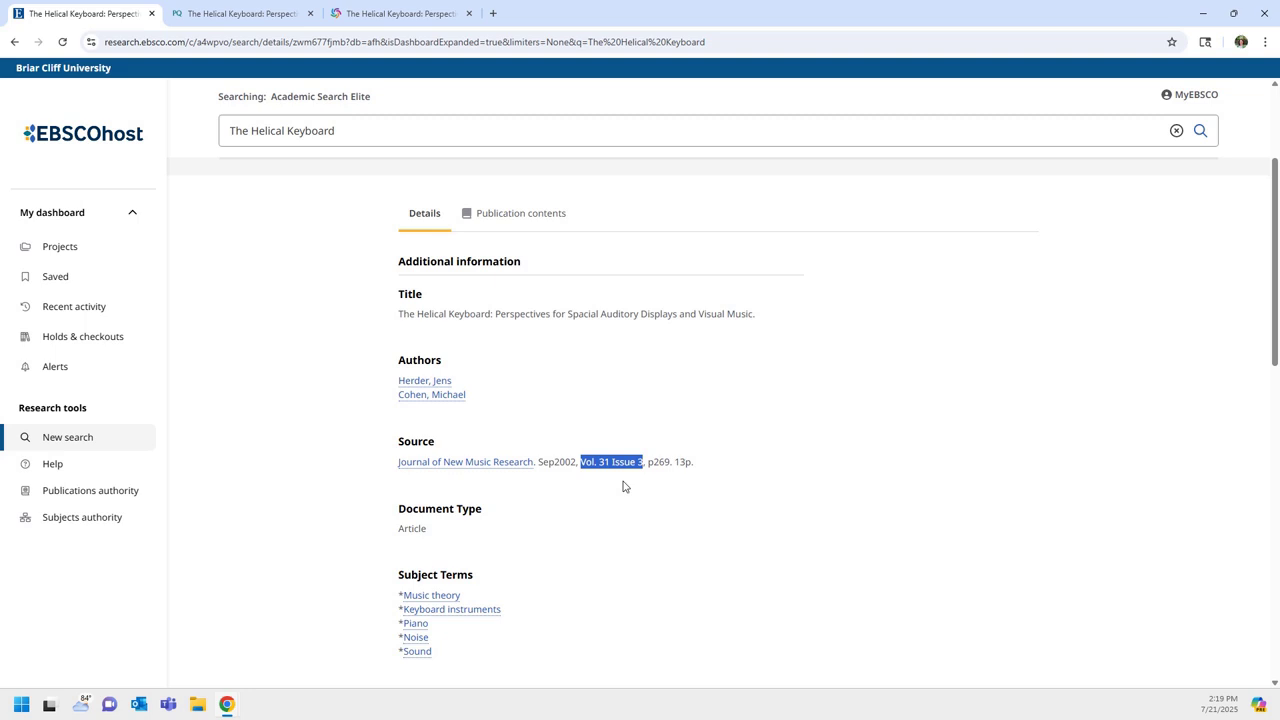
pyautogui.hotkey('ctrl', 'Tab')
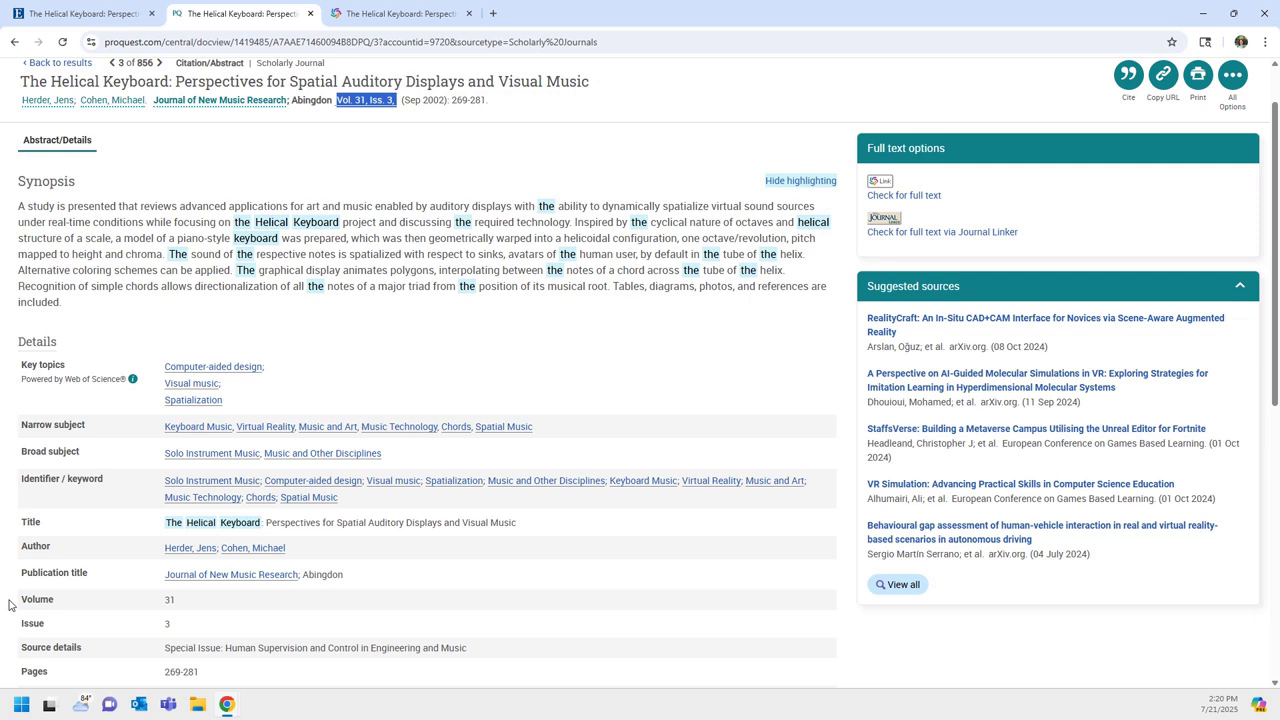
pyautogui.moveTo(14, 604); pyautogui.dragTo(182, 629)
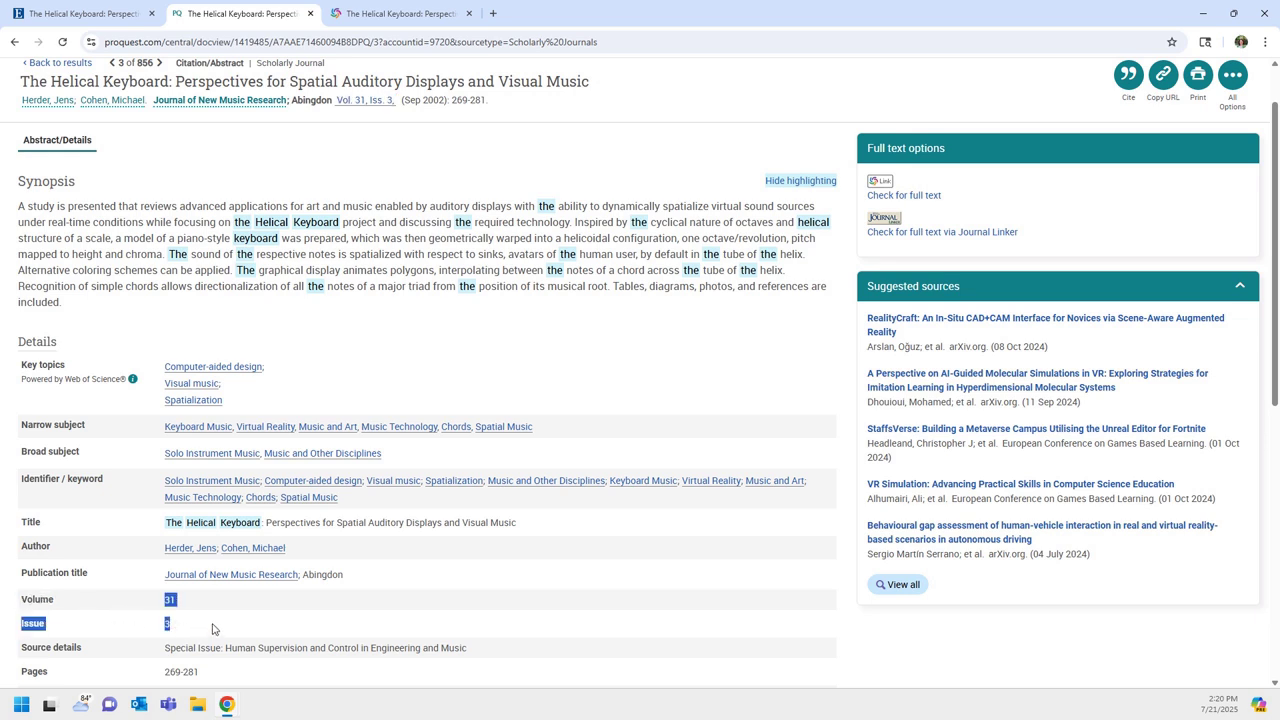
pyautogui.hotkey('ctrl', 'Tab')
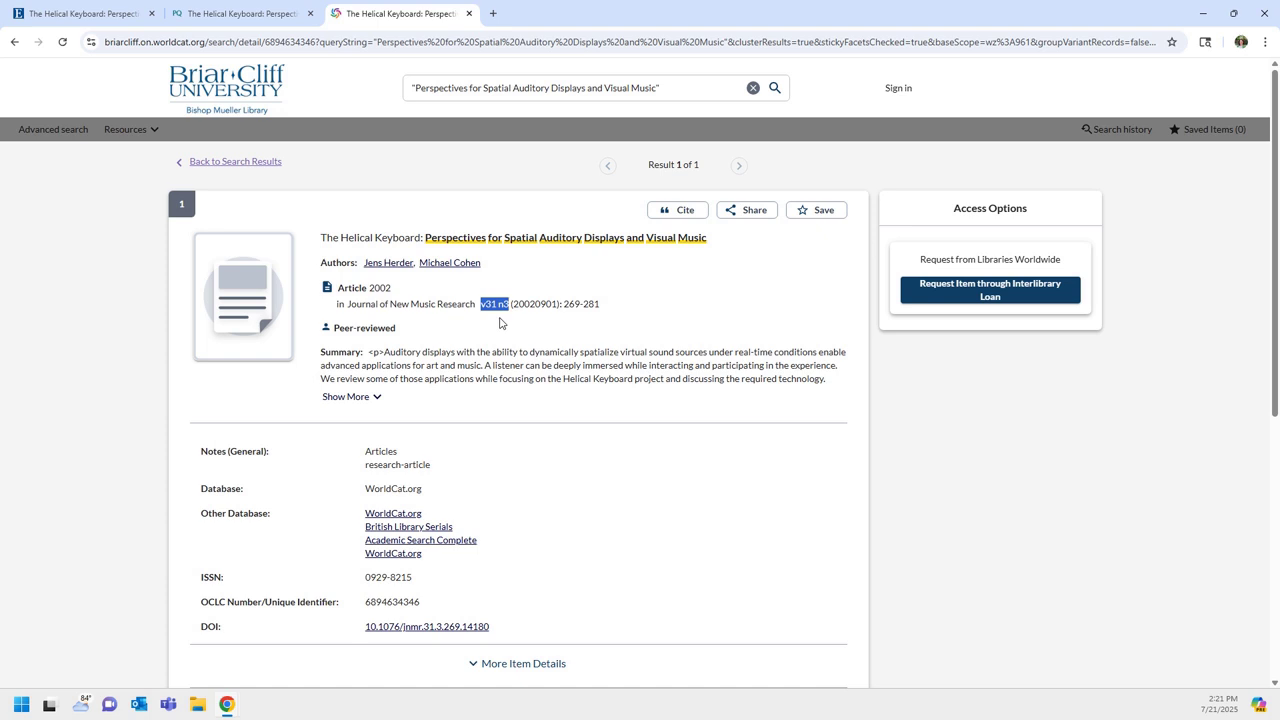
pyautogui.hotkey('alt', 'Tab')
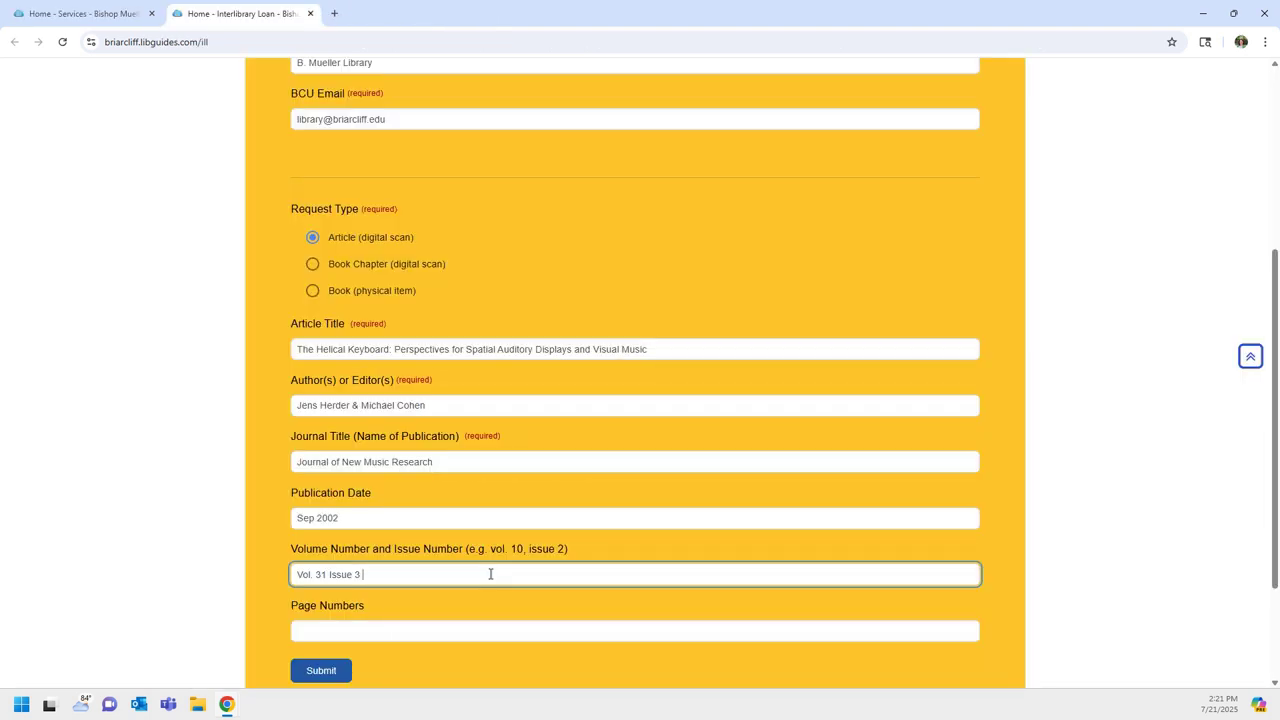
# Look up the article's page range in the database records and enter "269-281" as the request's page numbers
pyautogui.click(449, 631)
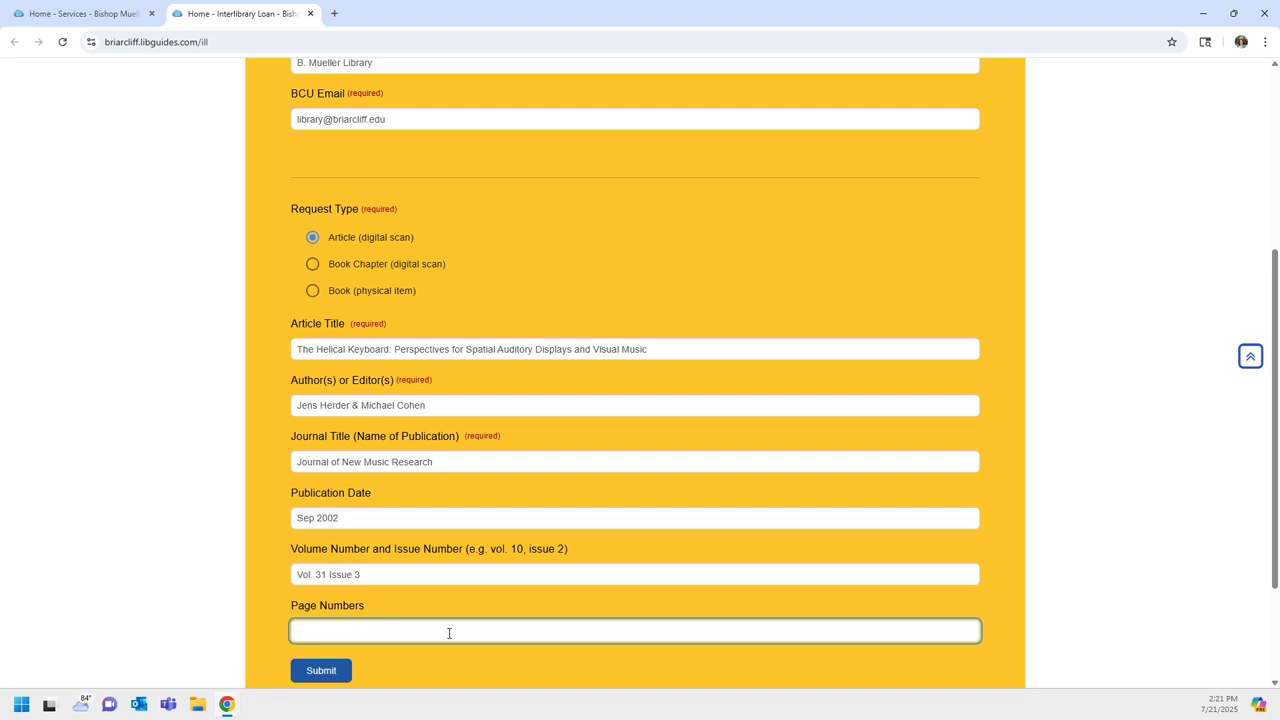
pyautogui.hotkey('alt', 'Tab')
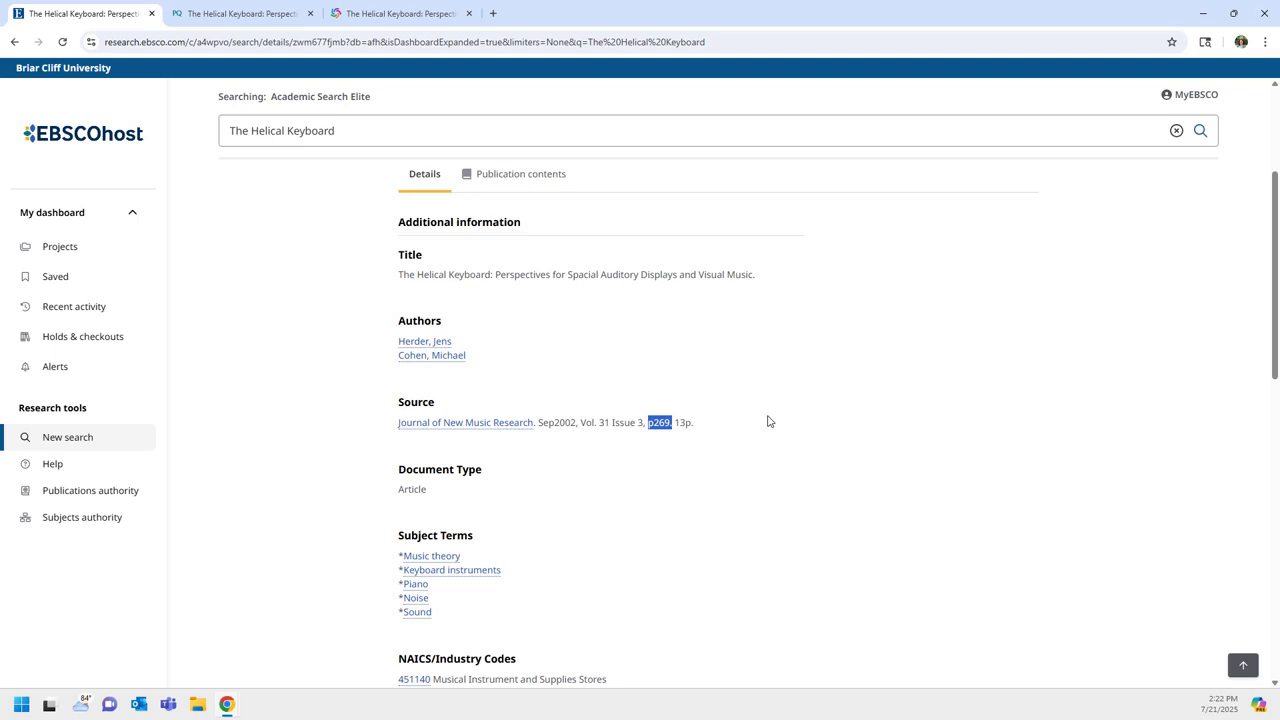
pyautogui.hotkey('ctrl', 'Tab')
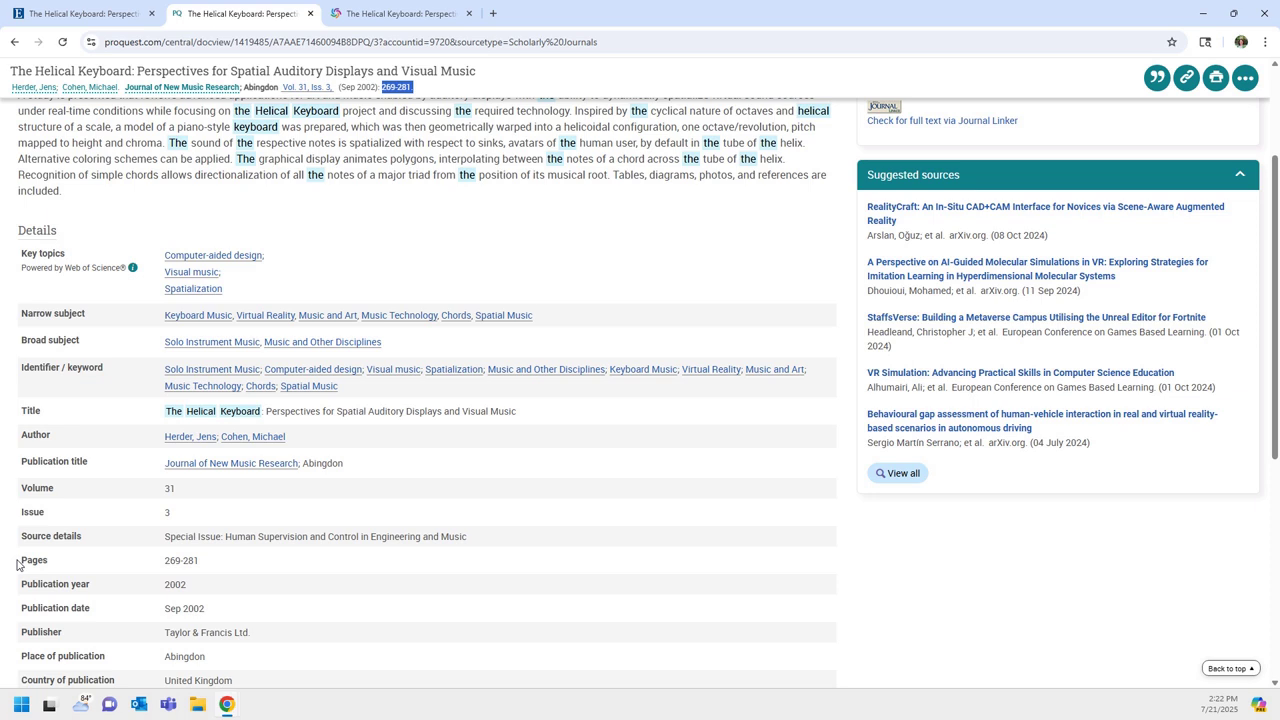
pyautogui.click(17, 565)
pyautogui.moveTo(157, 564); pyautogui.dragTo(220, 568)
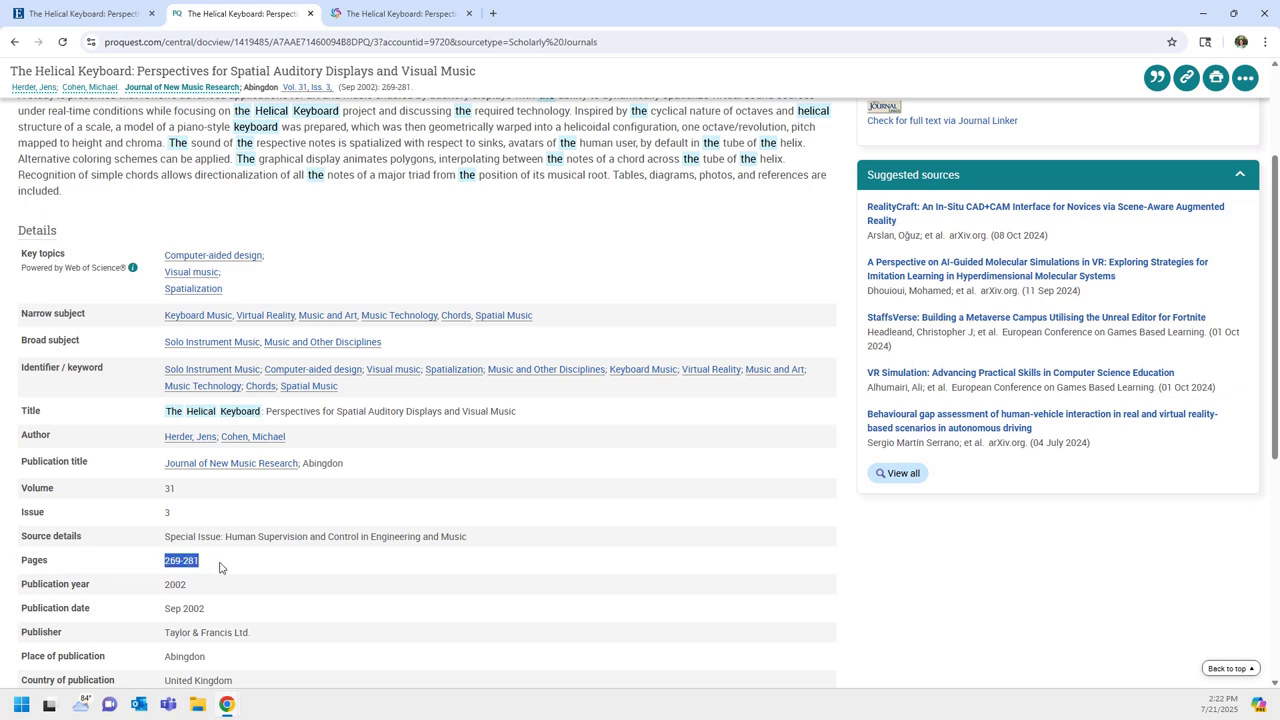
pyautogui.hotkey('ctrl', 'Tab')
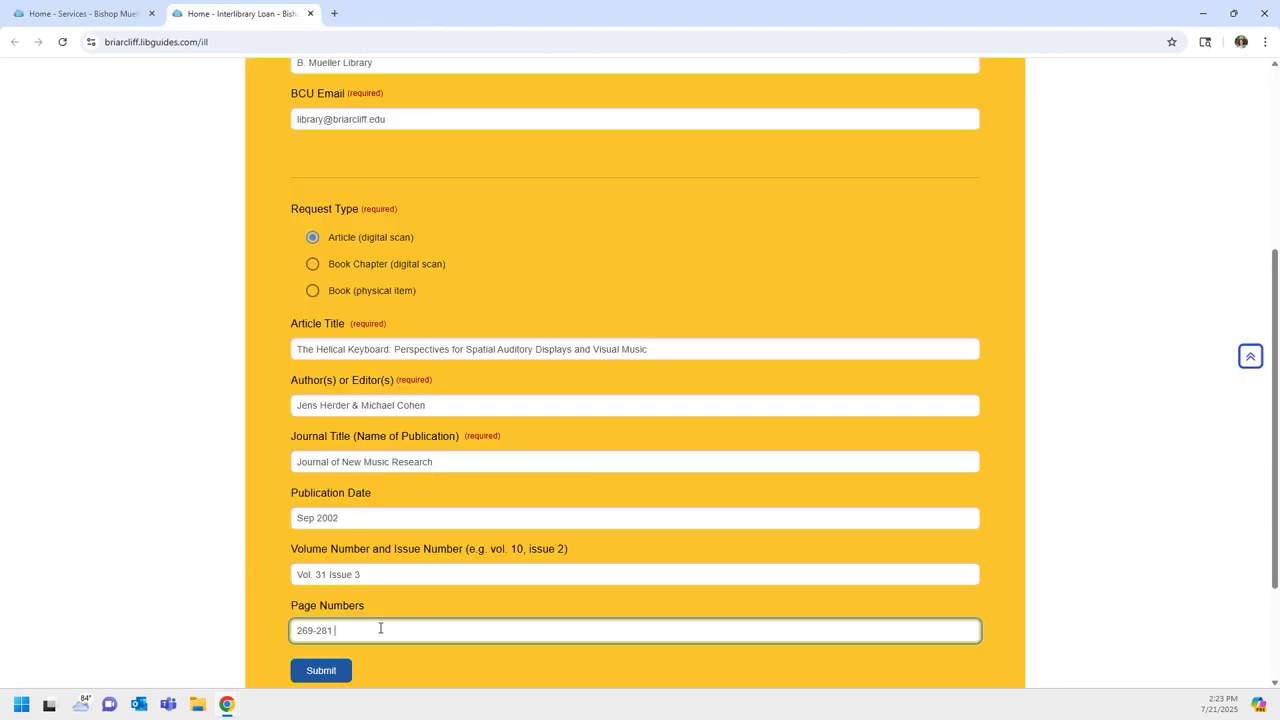
# Submit the completed interlibrary loan request for the journal article
pyautogui.scroll(-1, 360, 620)
pyautogui.click(322, 606)
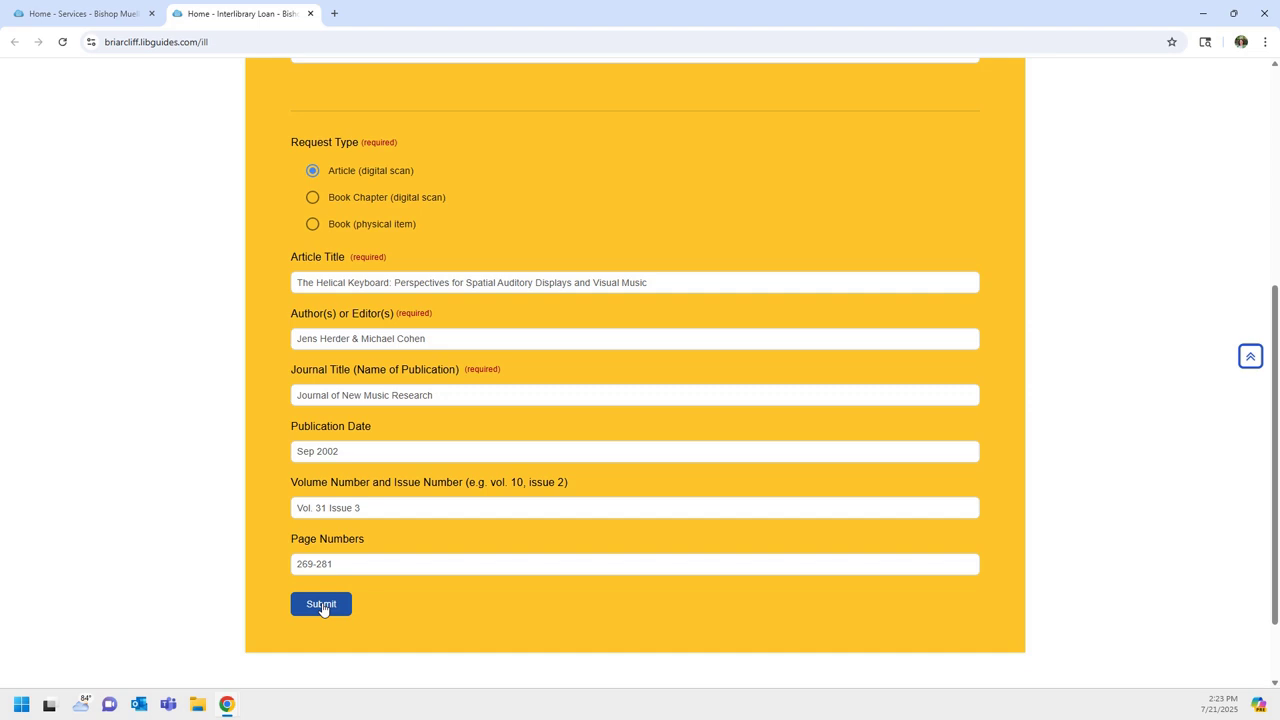
pyautogui.click(322, 606)
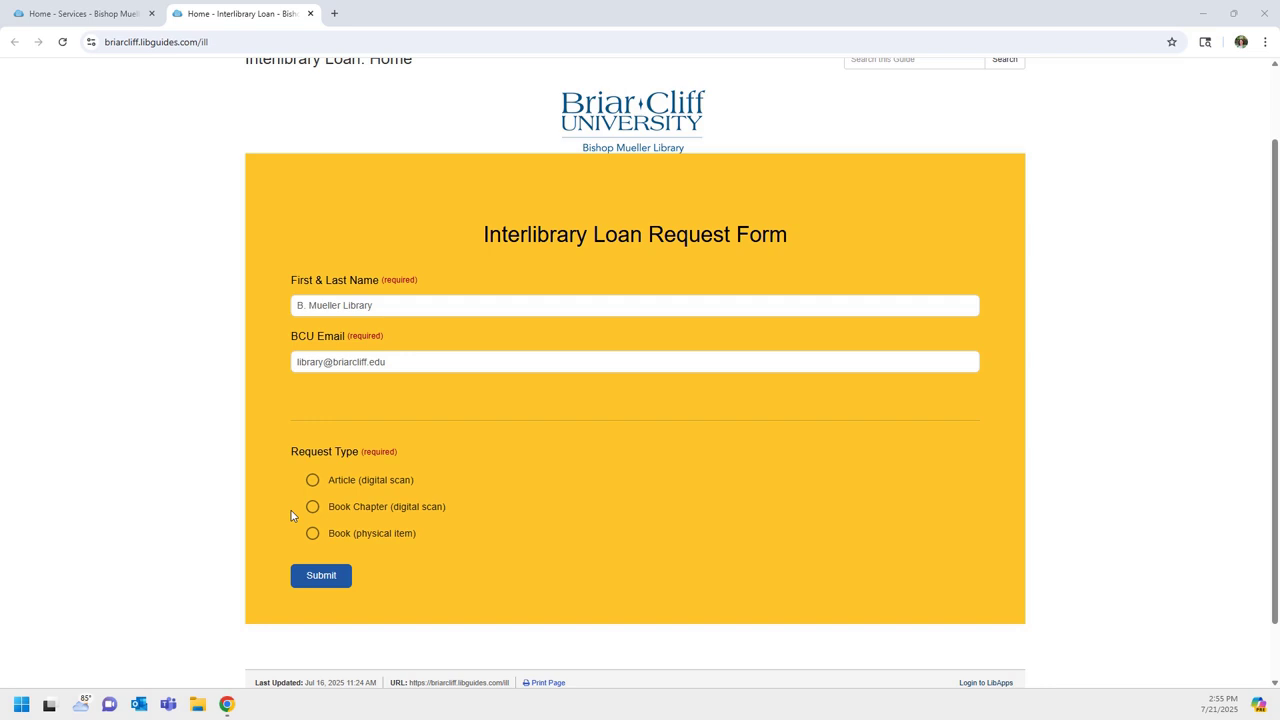
# Choose Book Chapter (digital scan) as the request type and review the JSTOR and WorldCat records of "The Key to Beethoven"
pyautogui.click(308, 512)
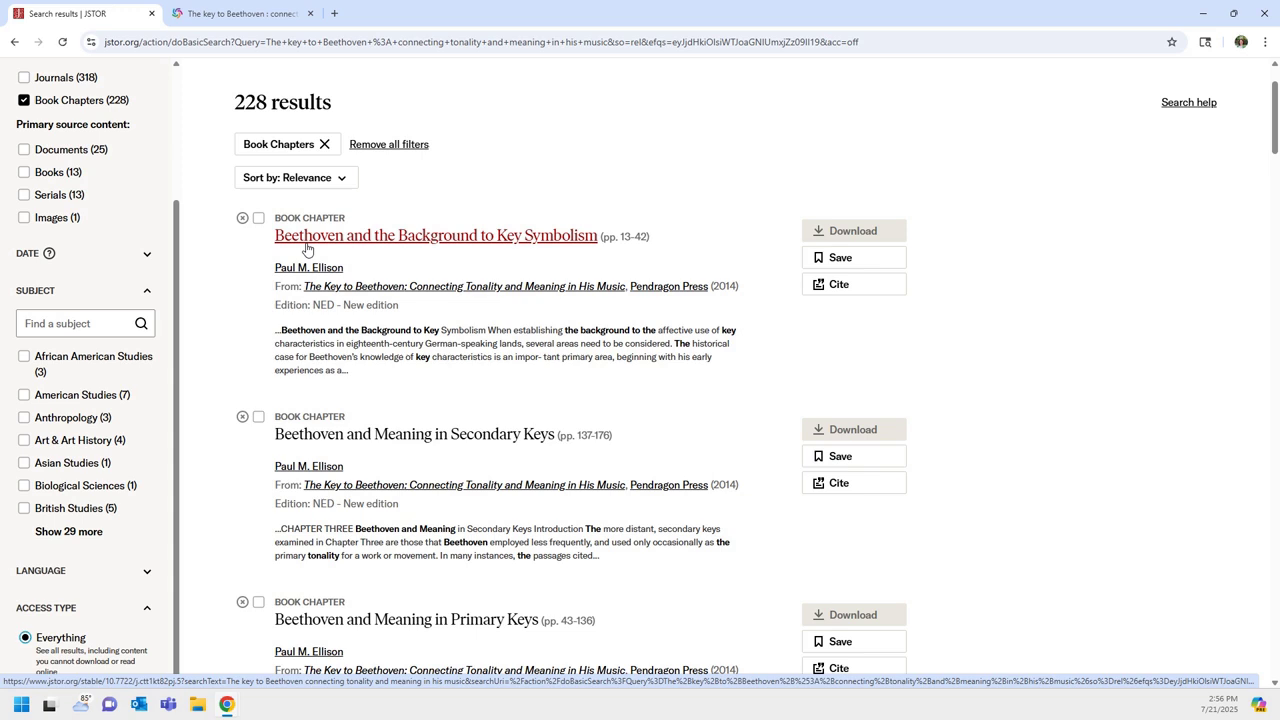
pyautogui.click(306, 243)
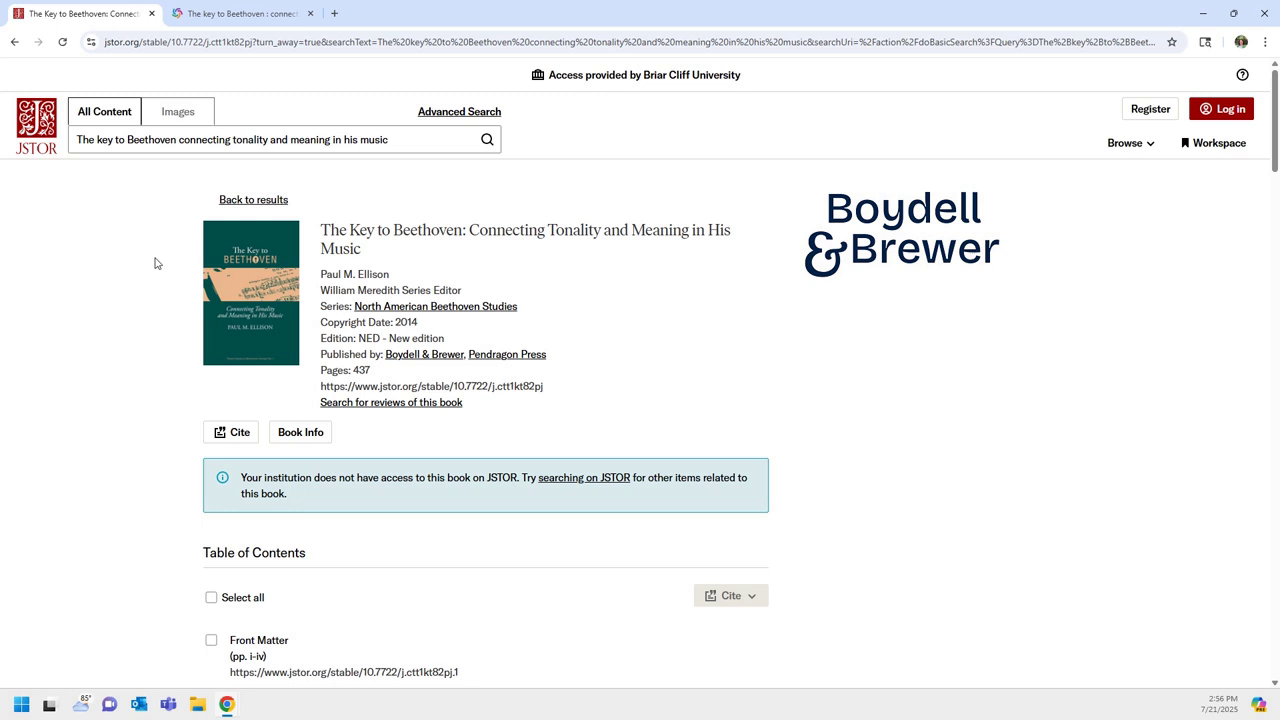
pyautogui.scroll(-2, 155, 263)
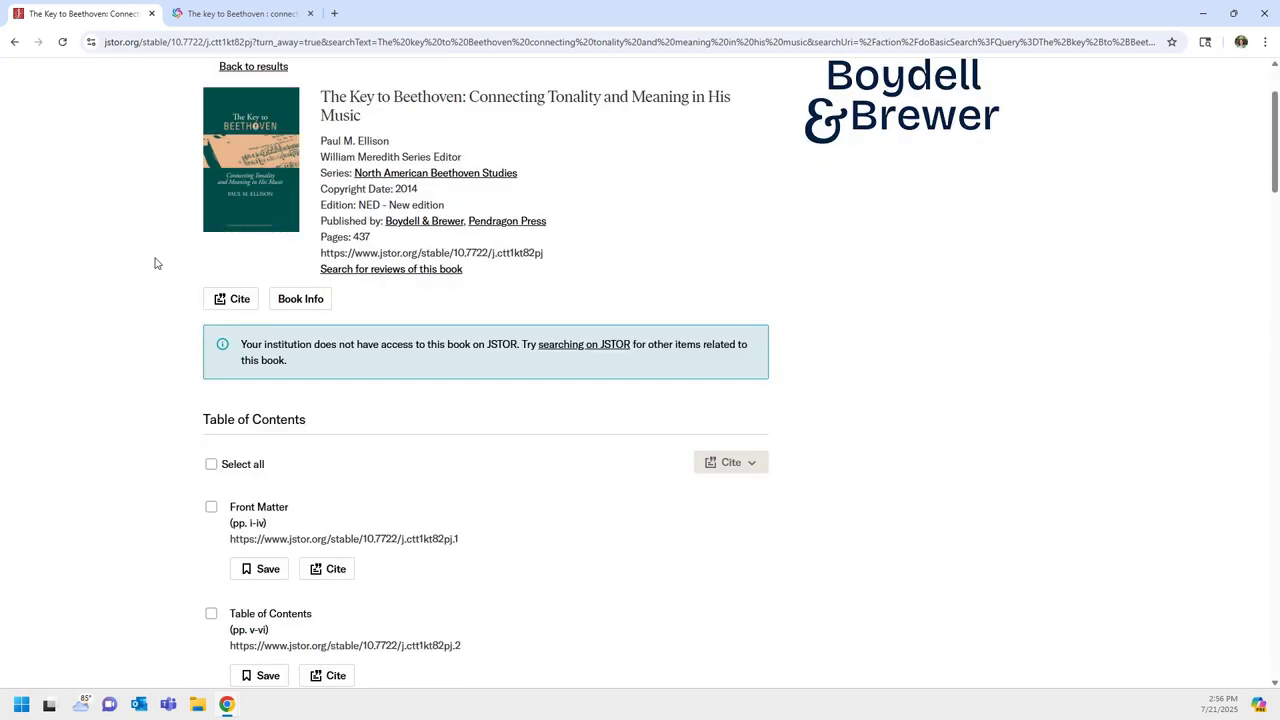
pyautogui.scroll(-2, 155, 263)
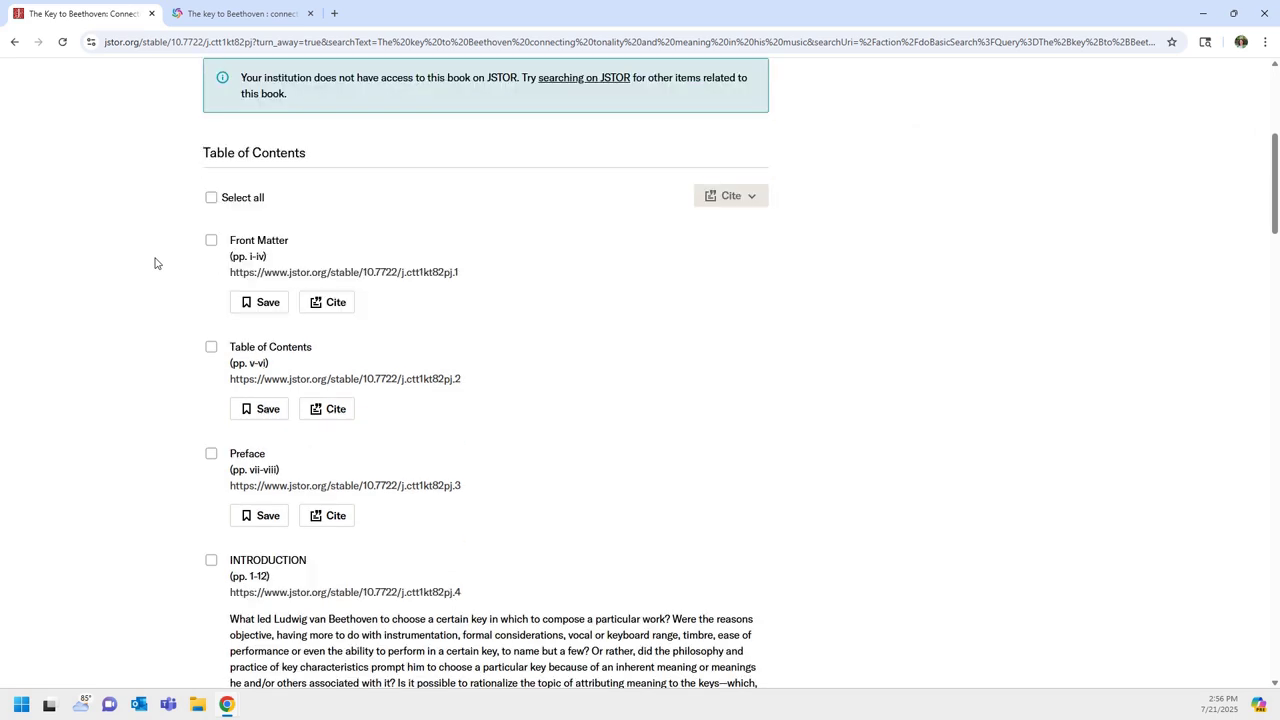
pyautogui.hotkey('ctrl', 'Tab')
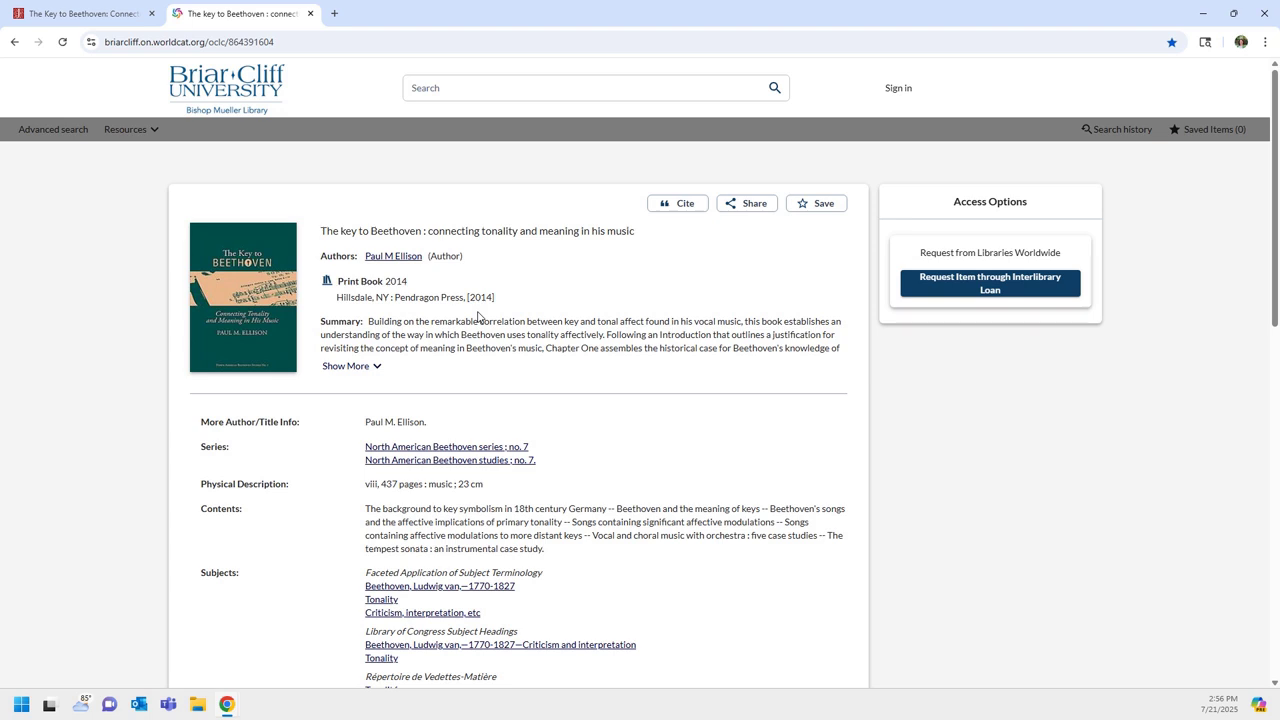
pyautogui.scroll(-1, 478, 317)
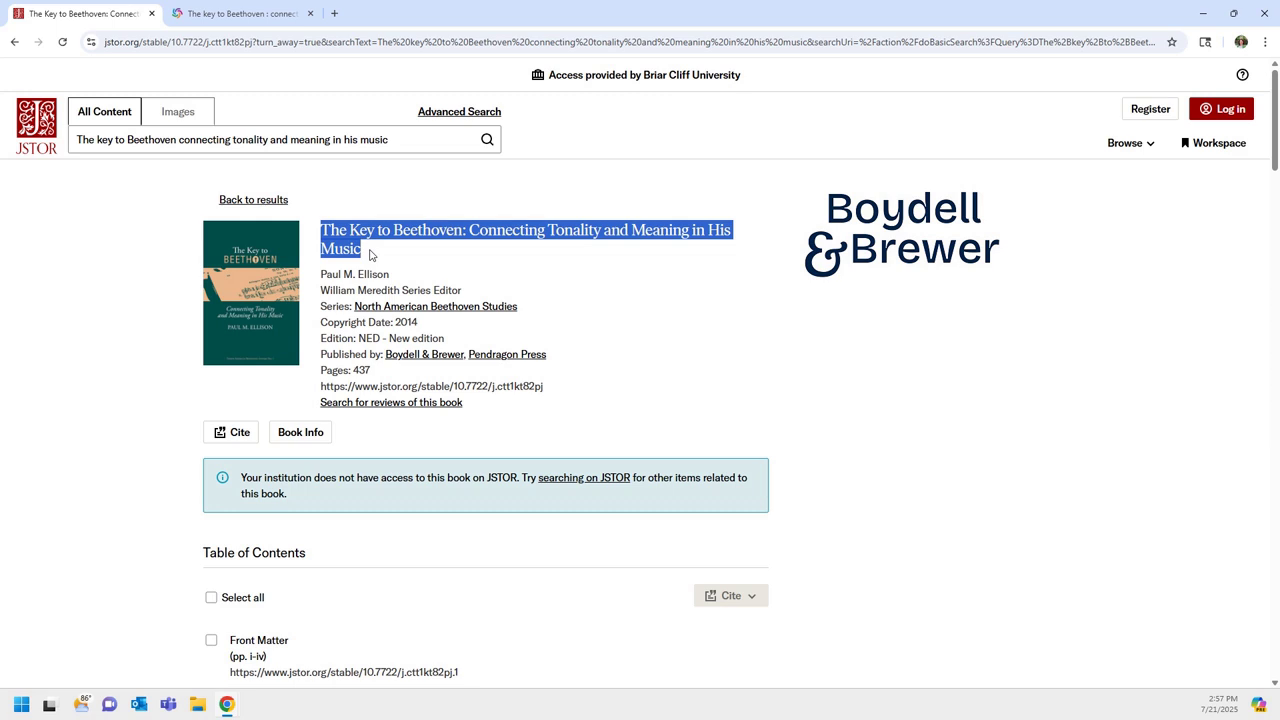
# Copy "The key to Beethoven : connecting tonality and meaning in his music" from the WorldCat record into the form's book title
pyautogui.click(290, 14)
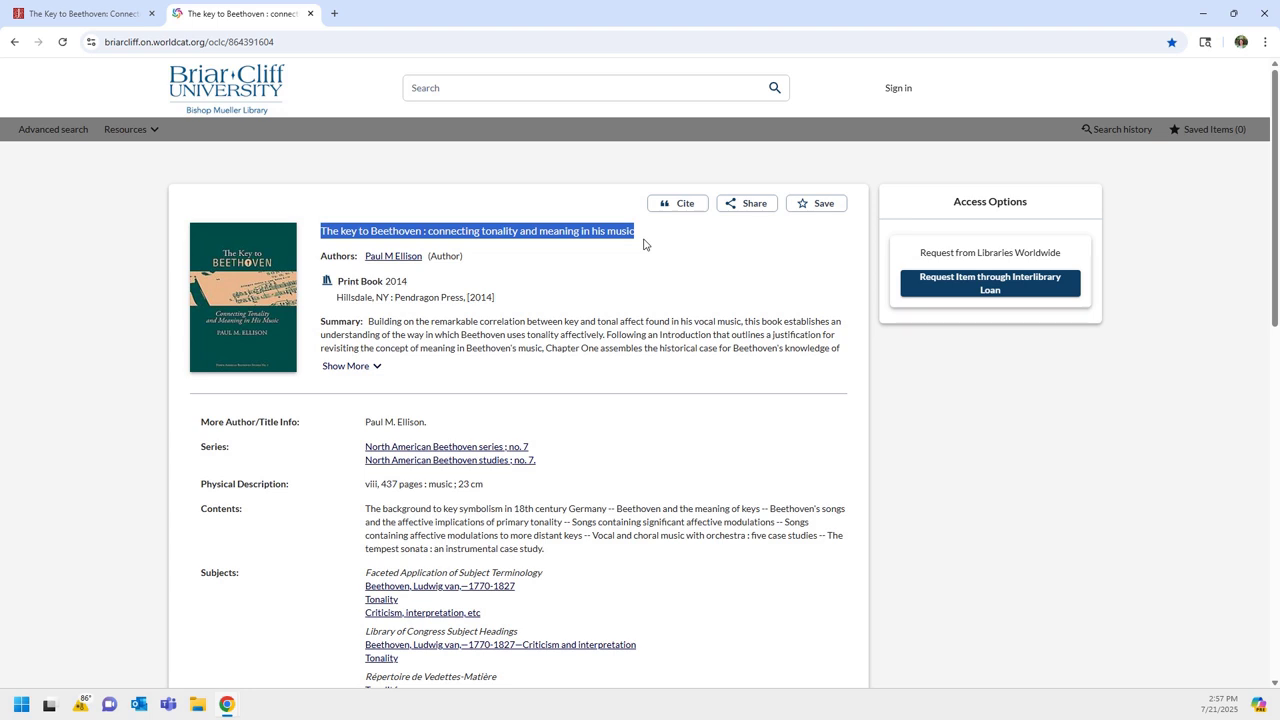
pyautogui.hotkey('ctrl', 'c')
pyautogui.hotkey('alt', 'Tab')
pyautogui.hotkey('ctrl', 'v')
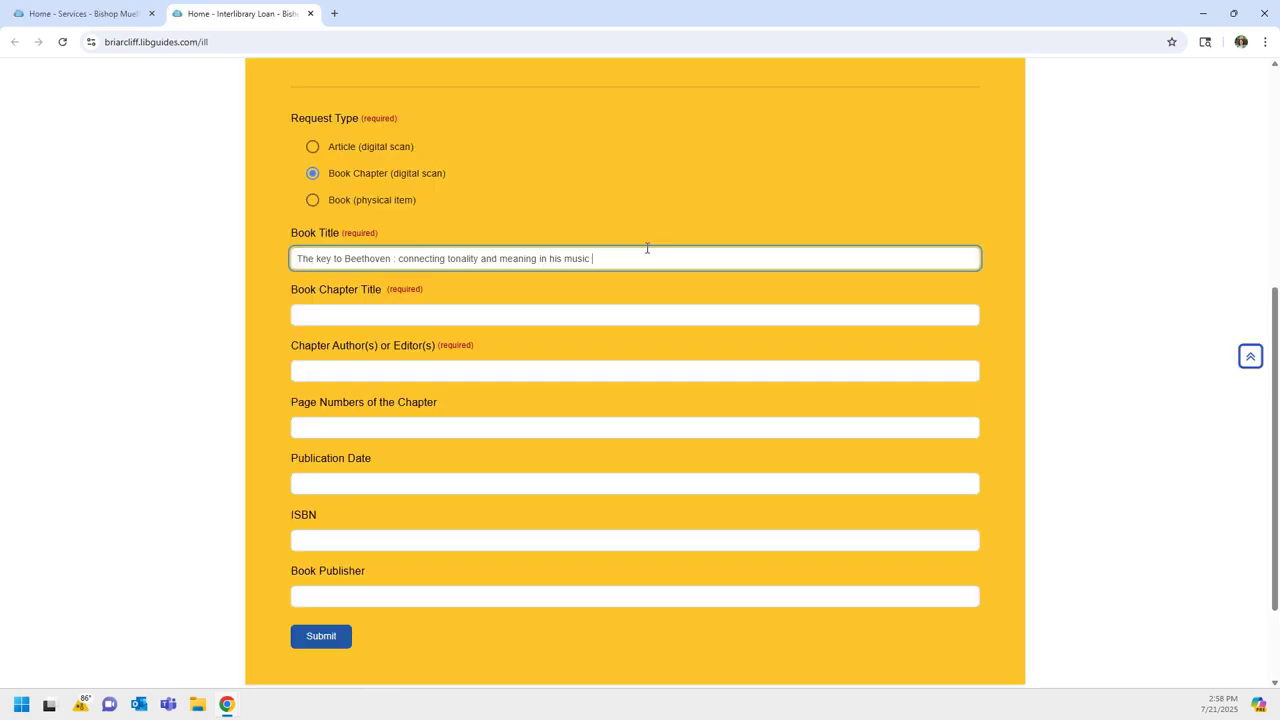
# Find the first chapter in JSTOR's table of contents and enter "CHAPTER ONE Beethoven and the Background to Key Symbolism" as the chapter title
pyautogui.click(622, 311)
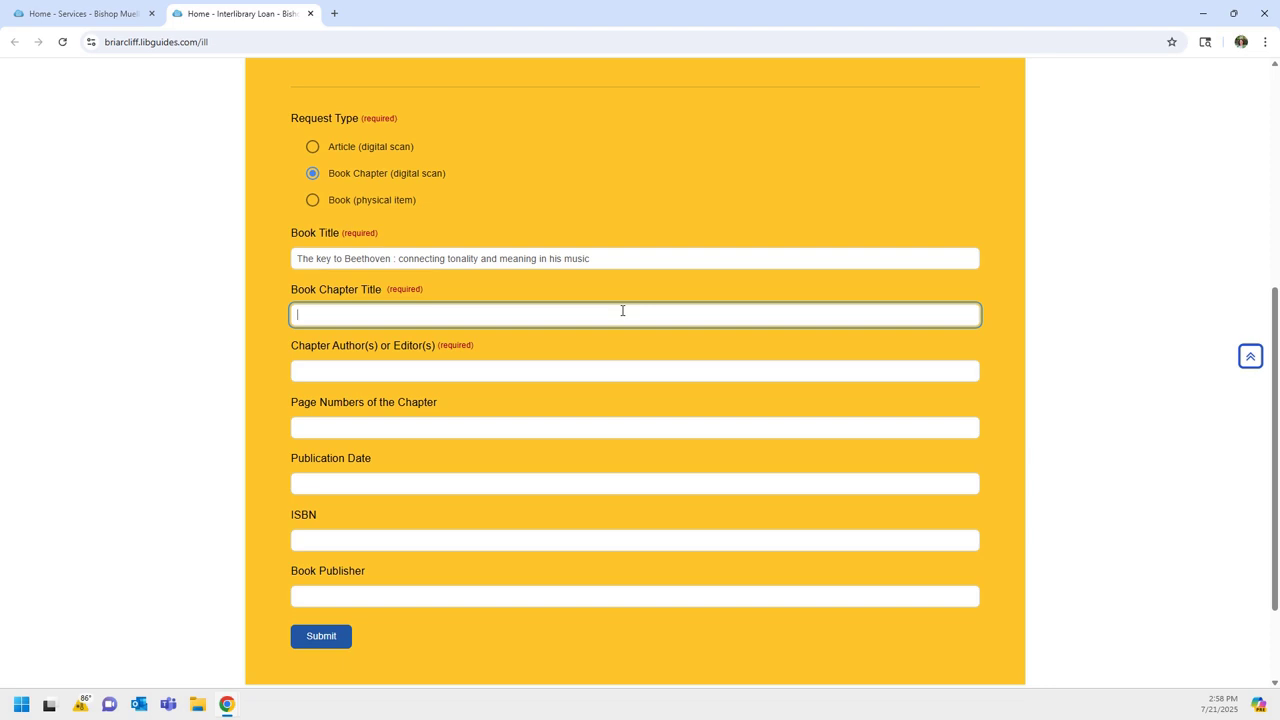
pyautogui.hotkey('alt', 'Tab')
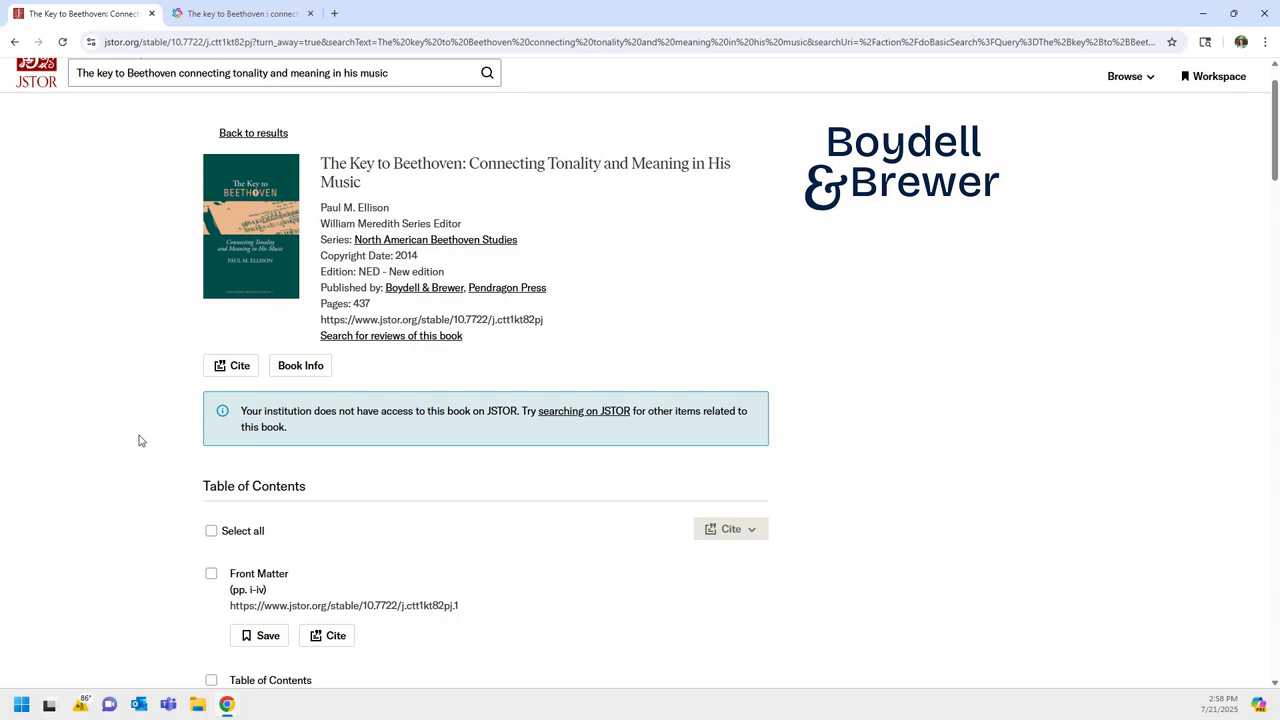
pyautogui.scroll(-4, 140, 440)
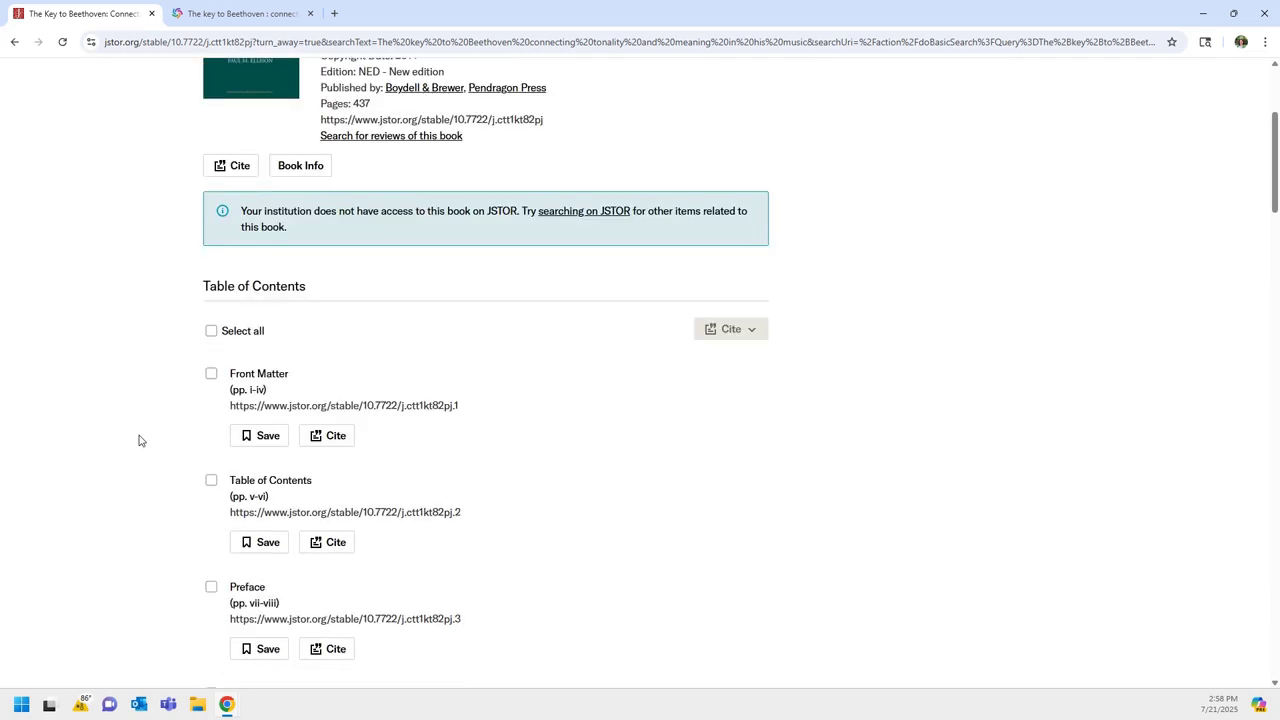
pyautogui.scroll(-4, 140, 440)
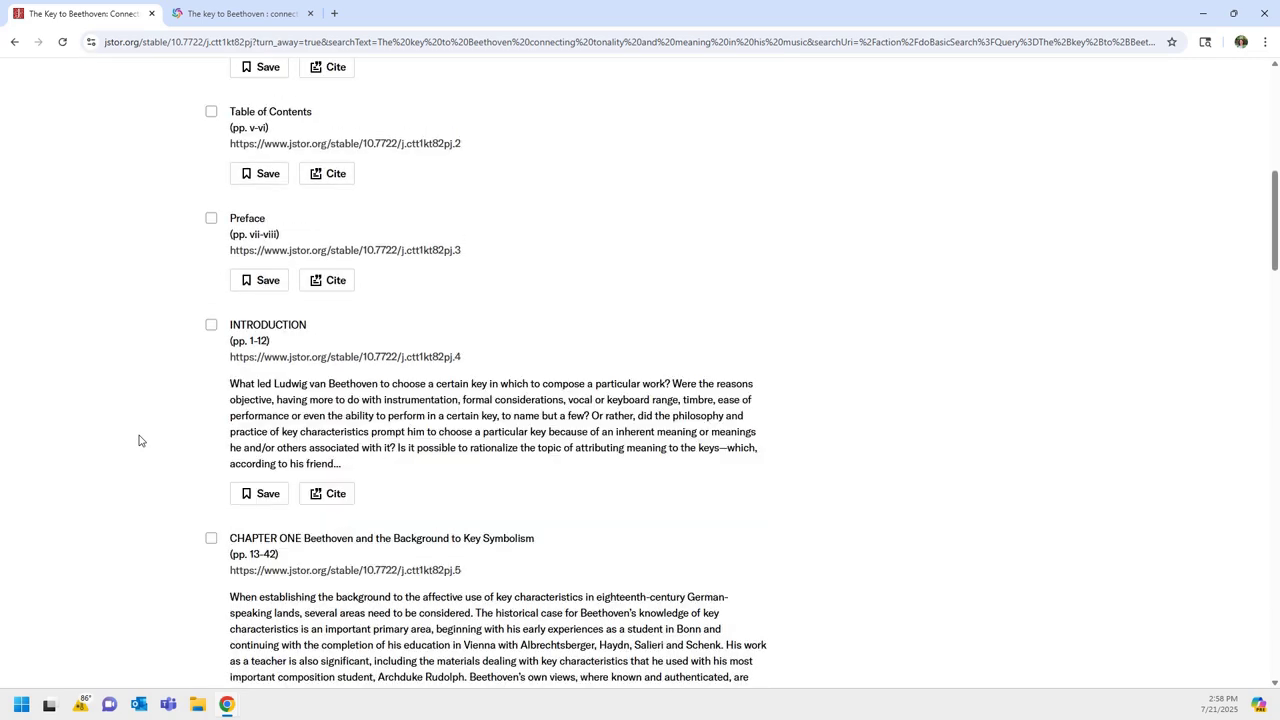
pyautogui.moveTo(190, 440); pyautogui.dragTo(562, 454)
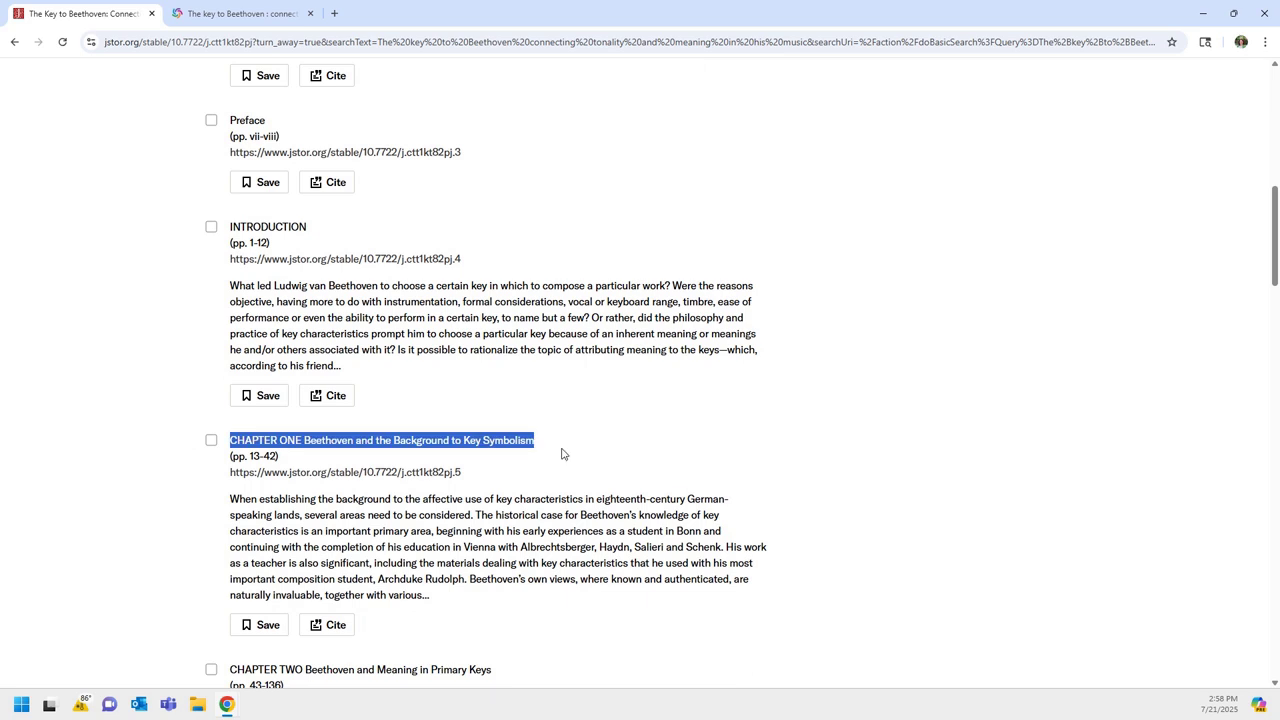
pyautogui.hotkey('ctrl', 'Tab')
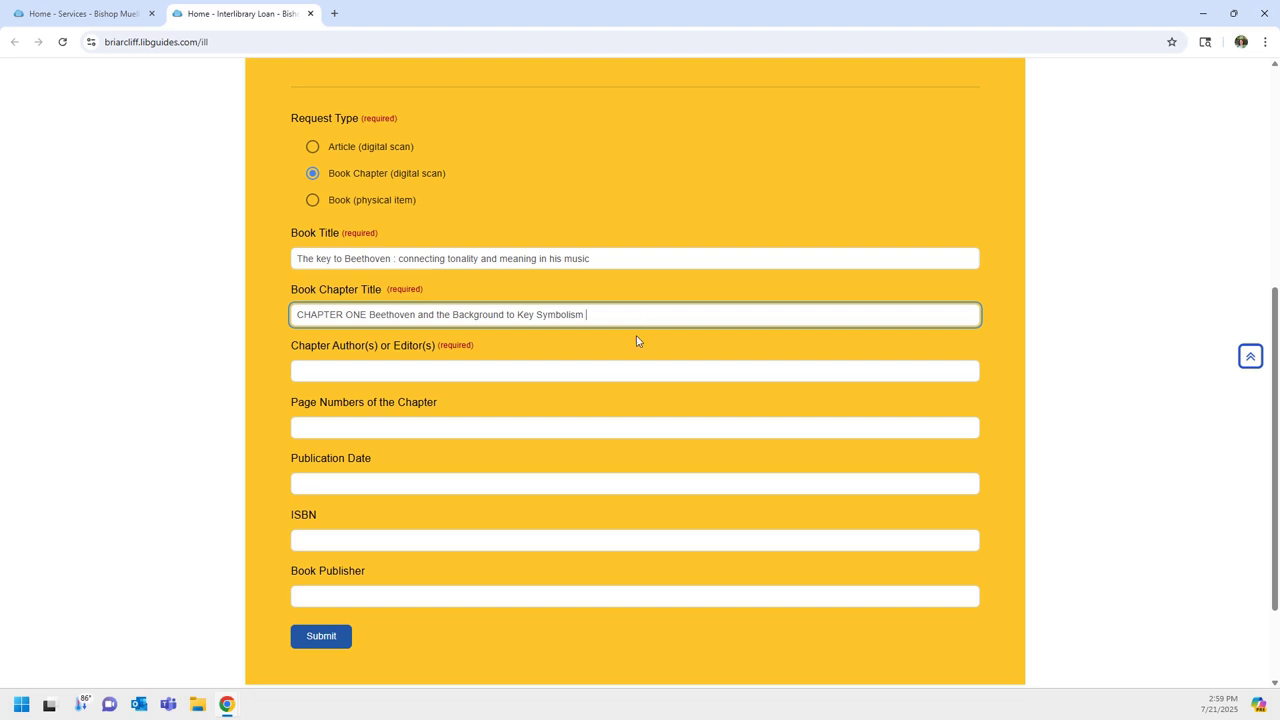
# Check the author credits of the Beethoven book and the edited "Literature and the Arts" collection, and enter the Beethoven chapter author's full name
pyautogui.click(717, 380)
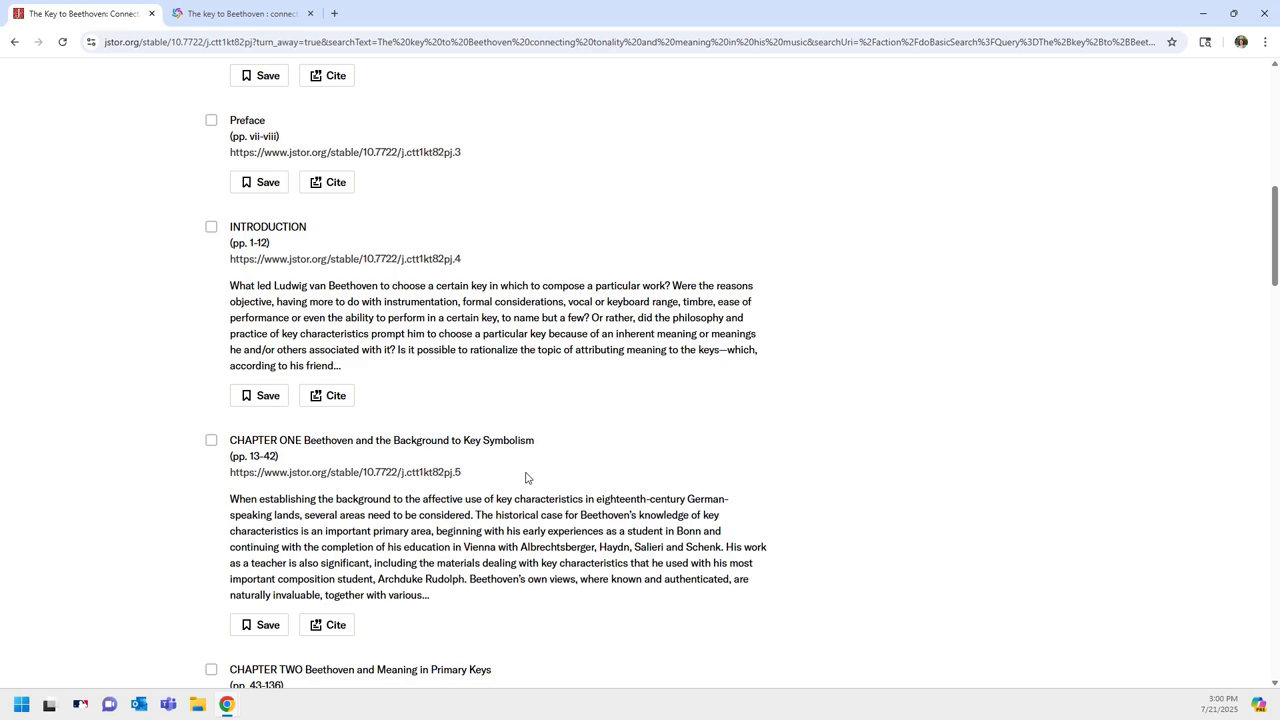
pyautogui.scroll(7, 526, 477)
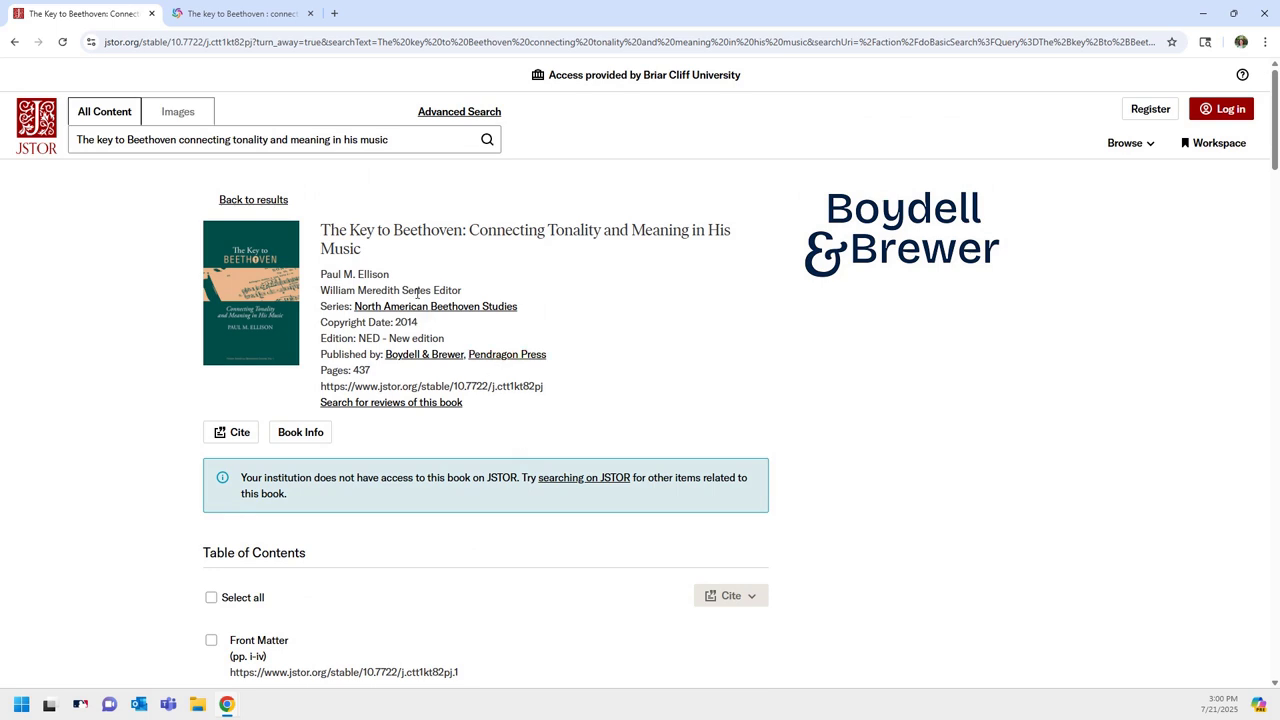
pyautogui.moveTo(410, 280); pyautogui.dragTo(320, 274)
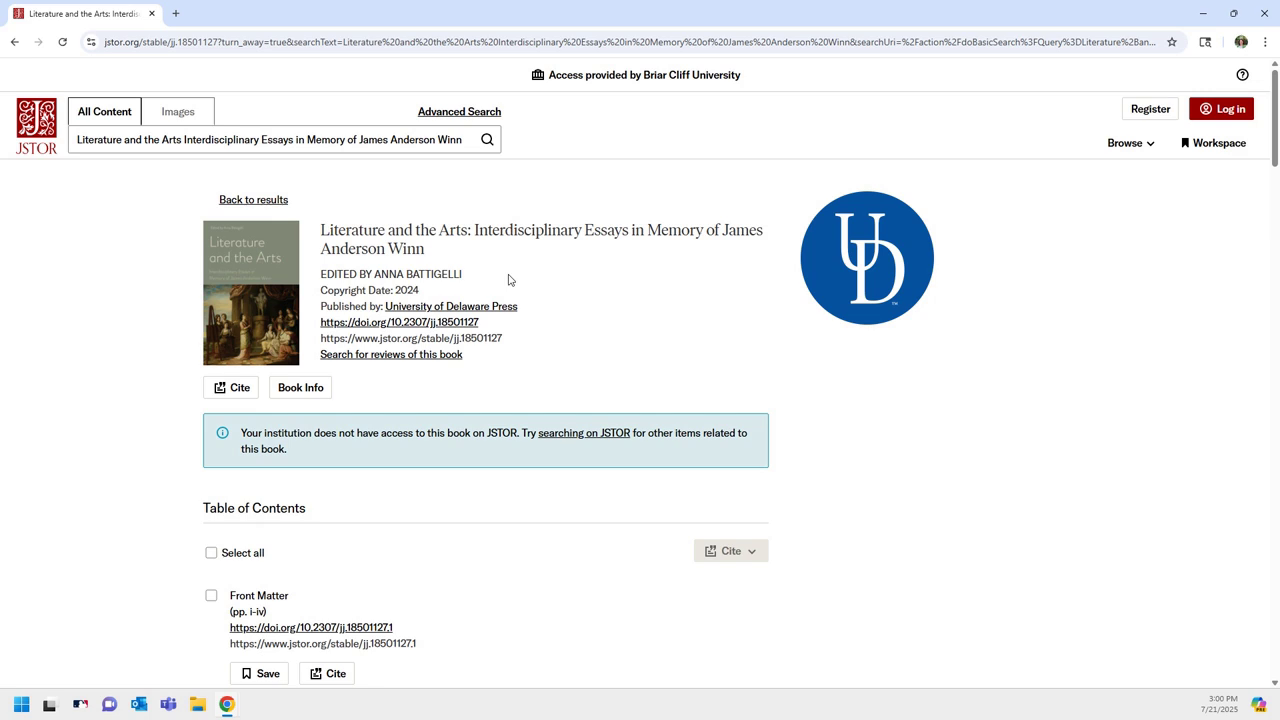
pyautogui.moveTo(486, 277); pyautogui.dragTo(320, 276)
pyautogui.click(152, 481)
pyautogui.scroll(-4, 152, 481)
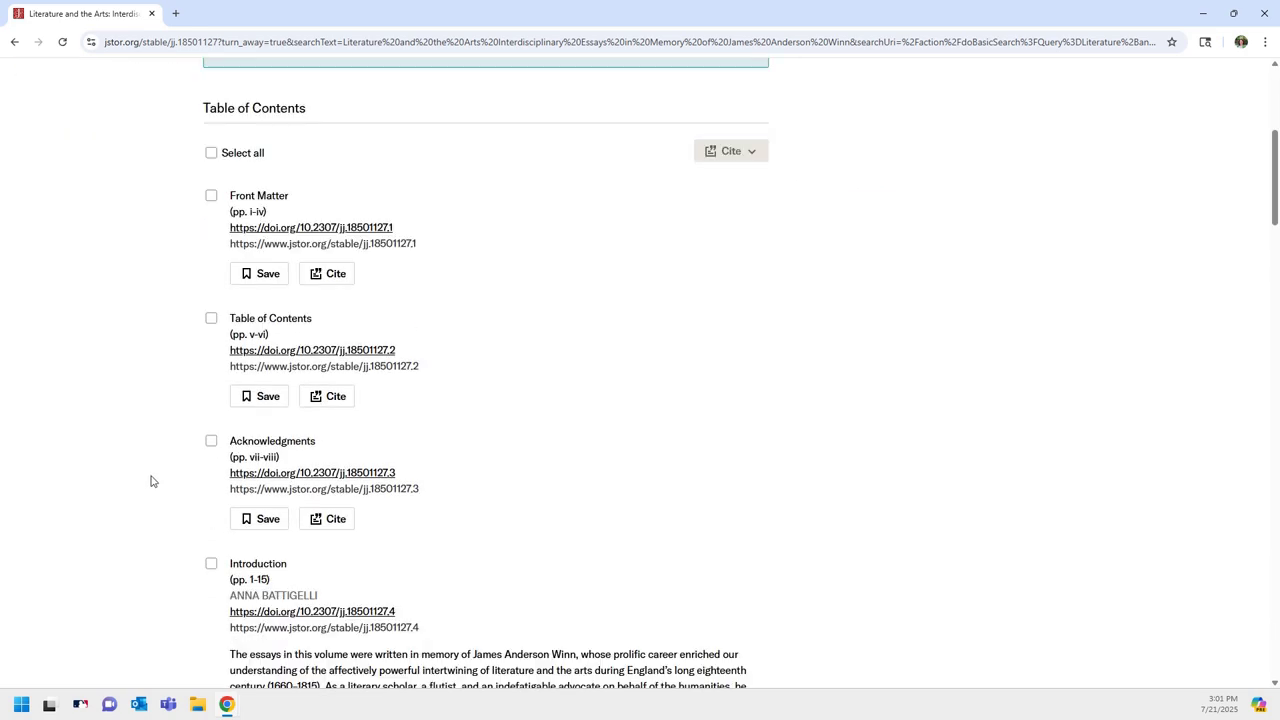
pyautogui.scroll(-2, 152, 481)
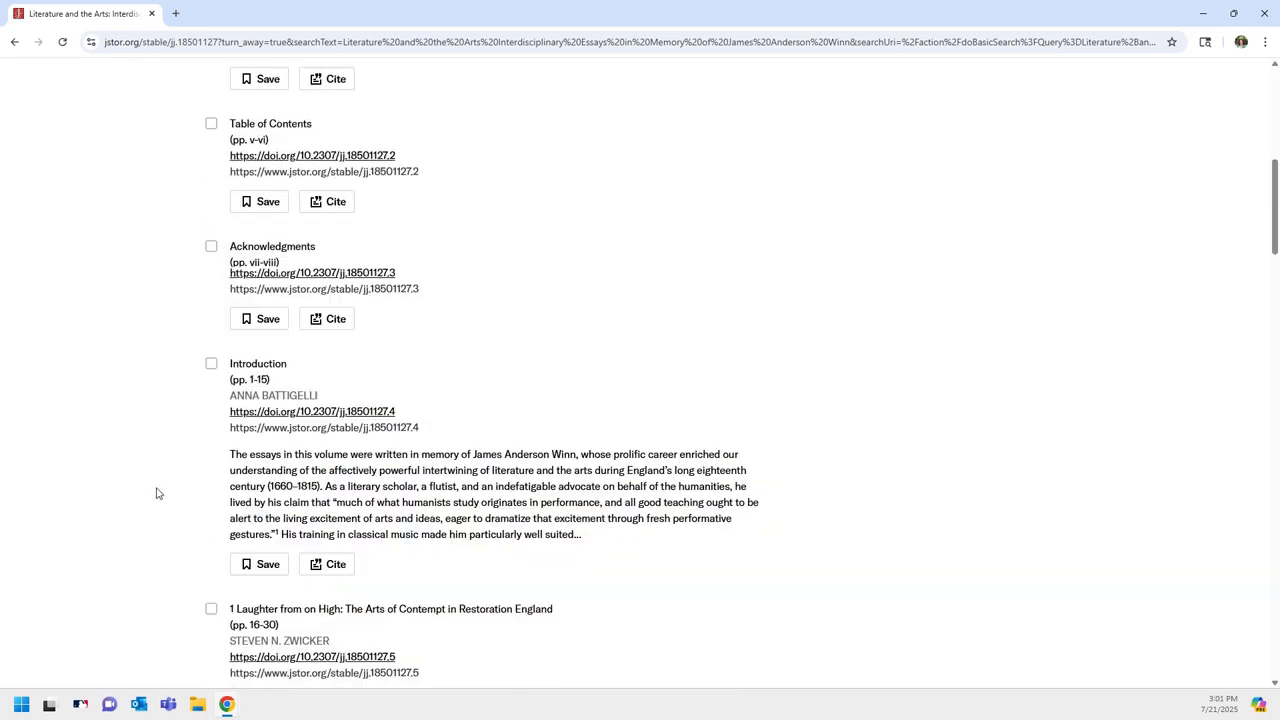
pyautogui.scroll(-1, 156, 493)
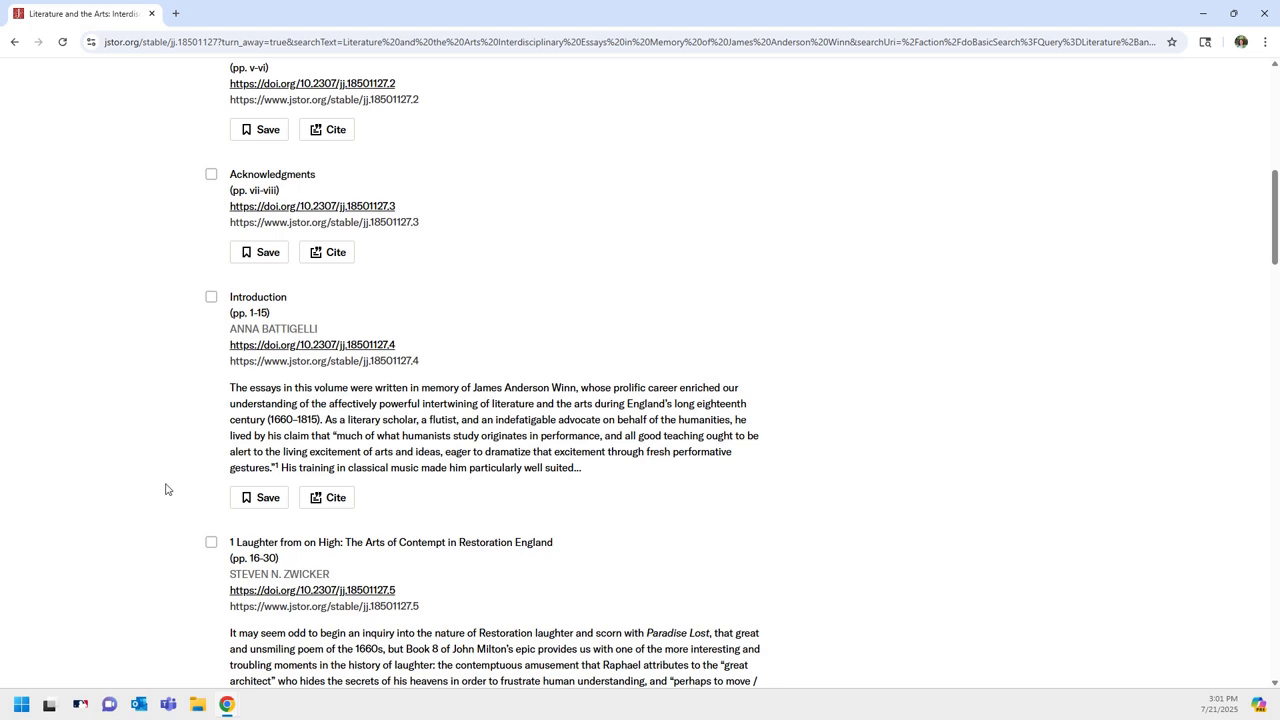
# Look up Chapter One's page range in the JSTOR table of contents and enter "13-42" as the chapter's page numbers
pyautogui.hotkey('alt', 'Tab')
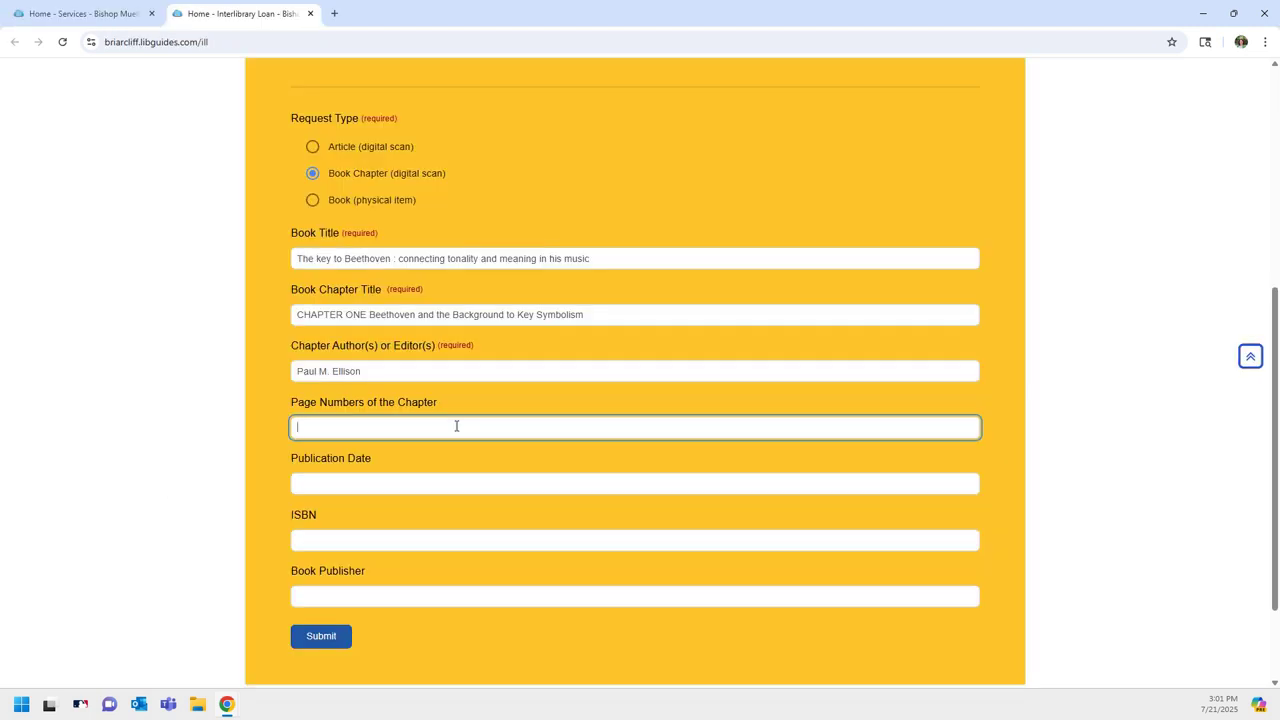
pyautogui.hotkey('alt', 'Tab')
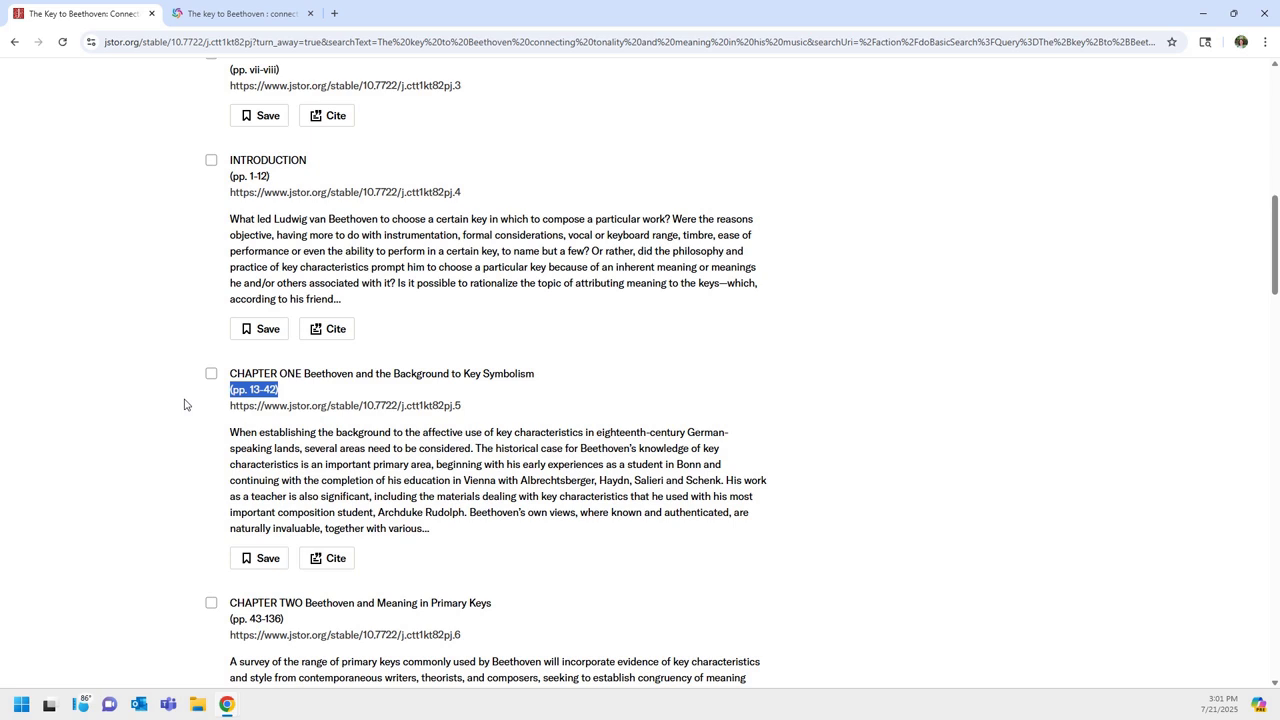
pyautogui.hotkey('alt', 'Tab')
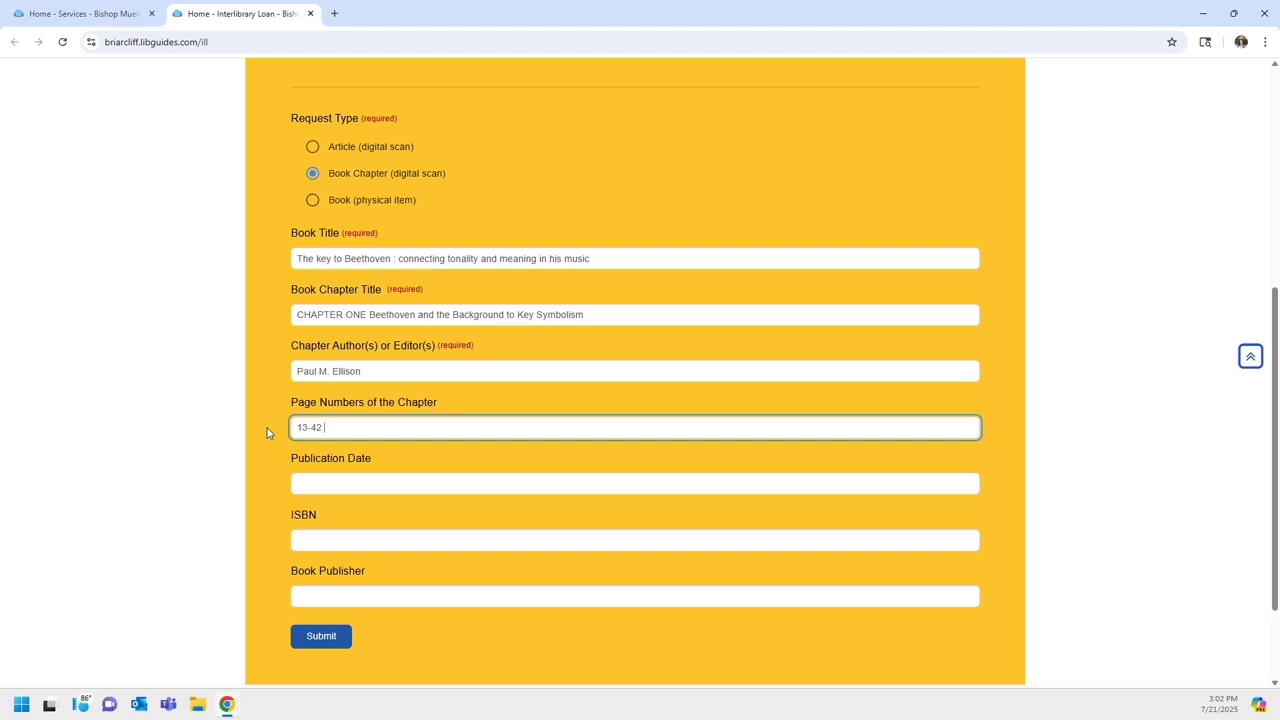
# Look up the Beethoven book's copyright date in JSTOR and WorldCat, and enter "2014" as the publication date
pyautogui.press('Tab')
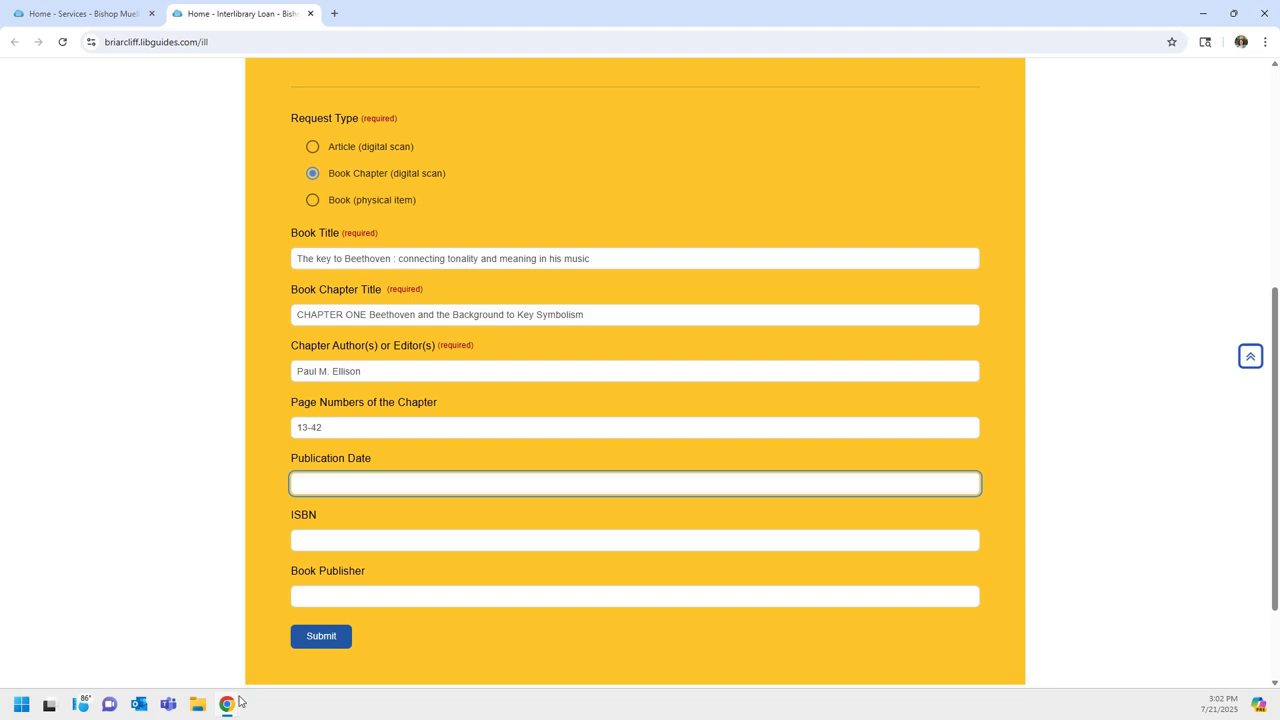
pyautogui.hotkey('alt', 'Tab')
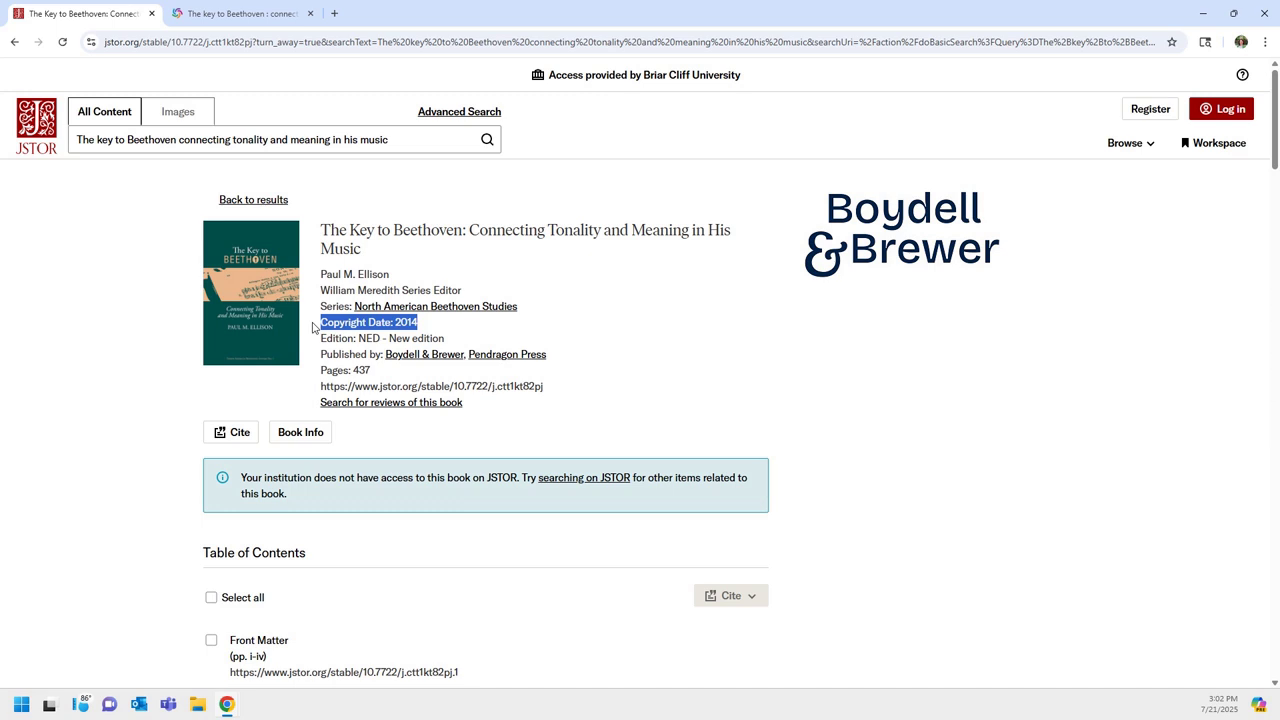
pyautogui.click(240, 22)
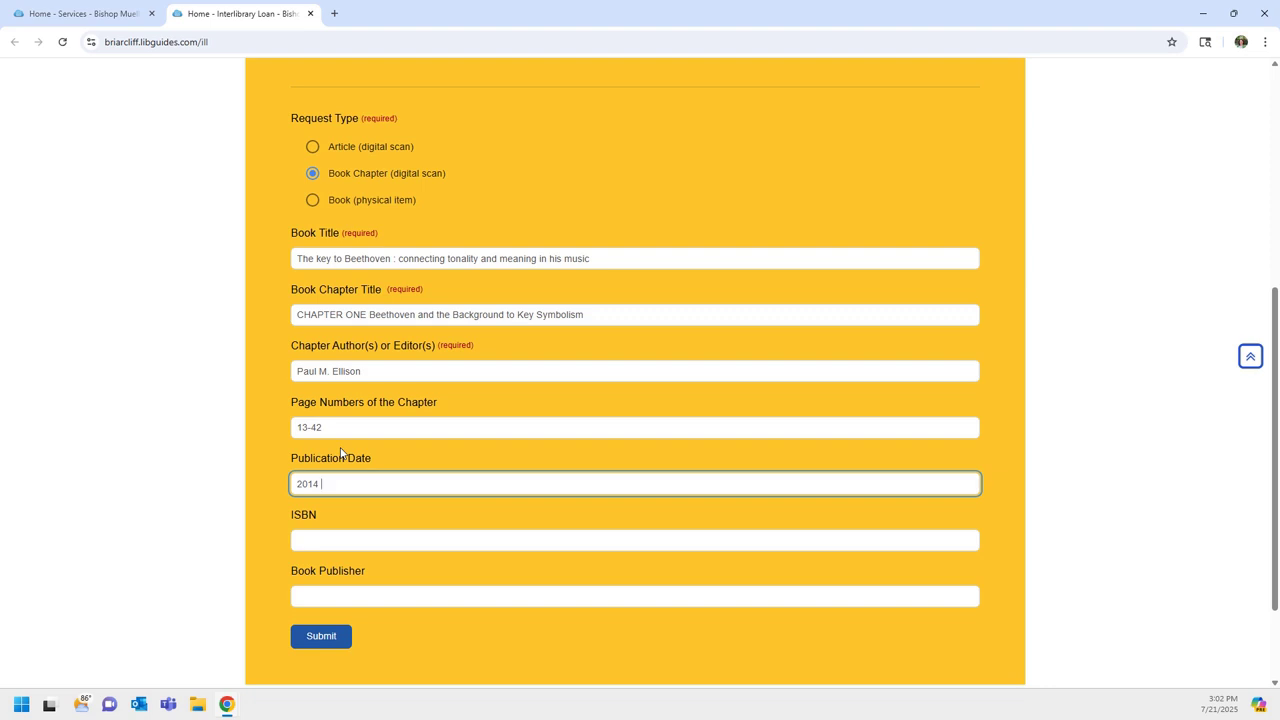
# Look up the Beethoven book's EISBN in JSTOR's book information
pyautogui.press('Tab')
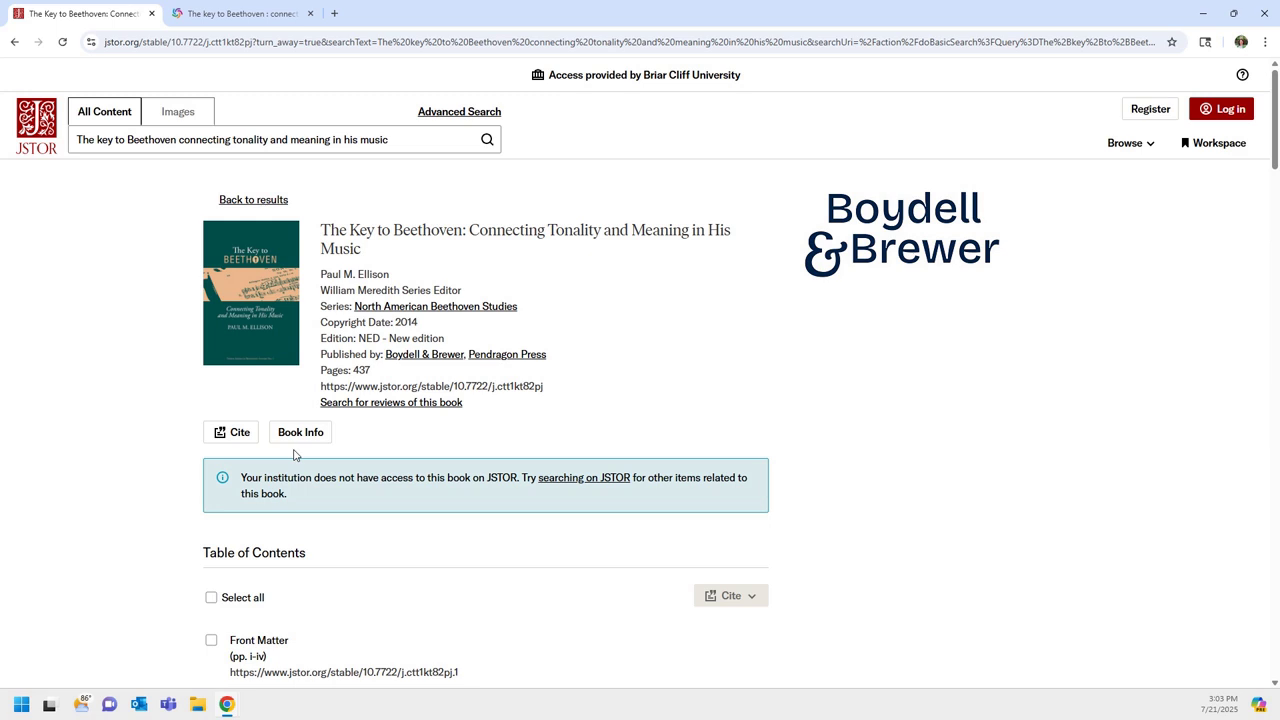
pyautogui.click(295, 447)
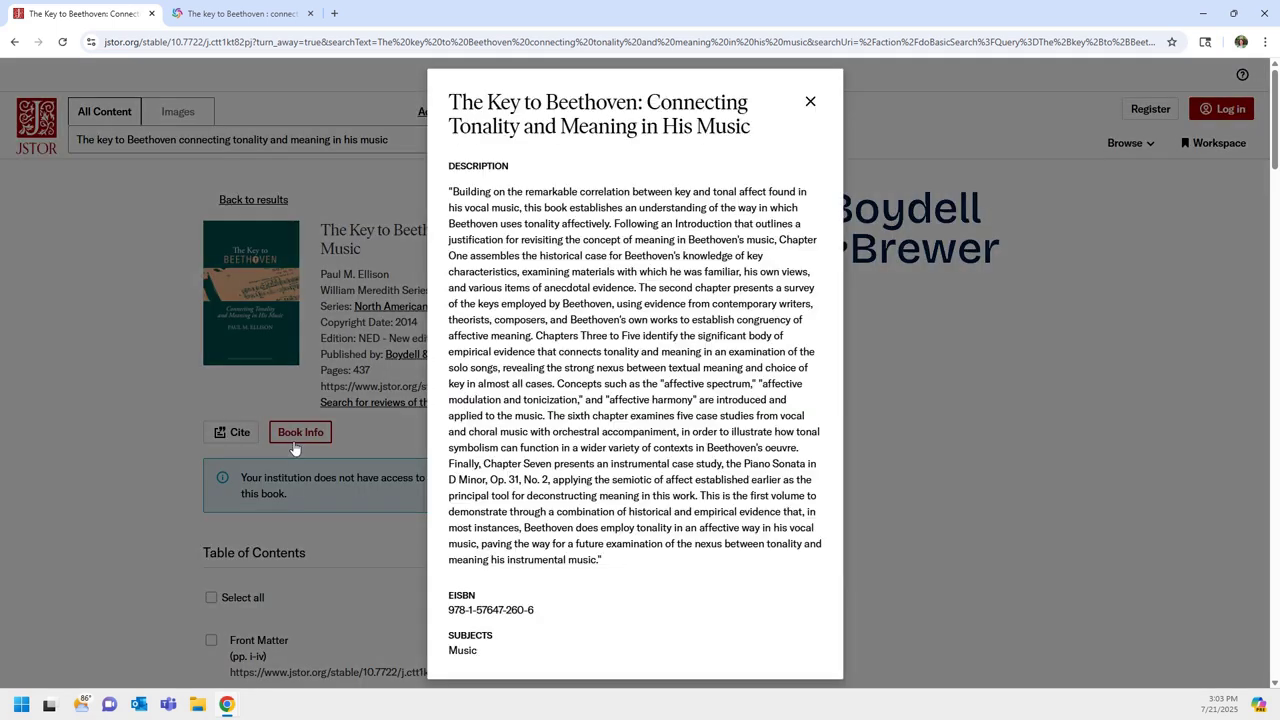
pyautogui.moveTo(447, 610); pyautogui.dragTo(558, 611)
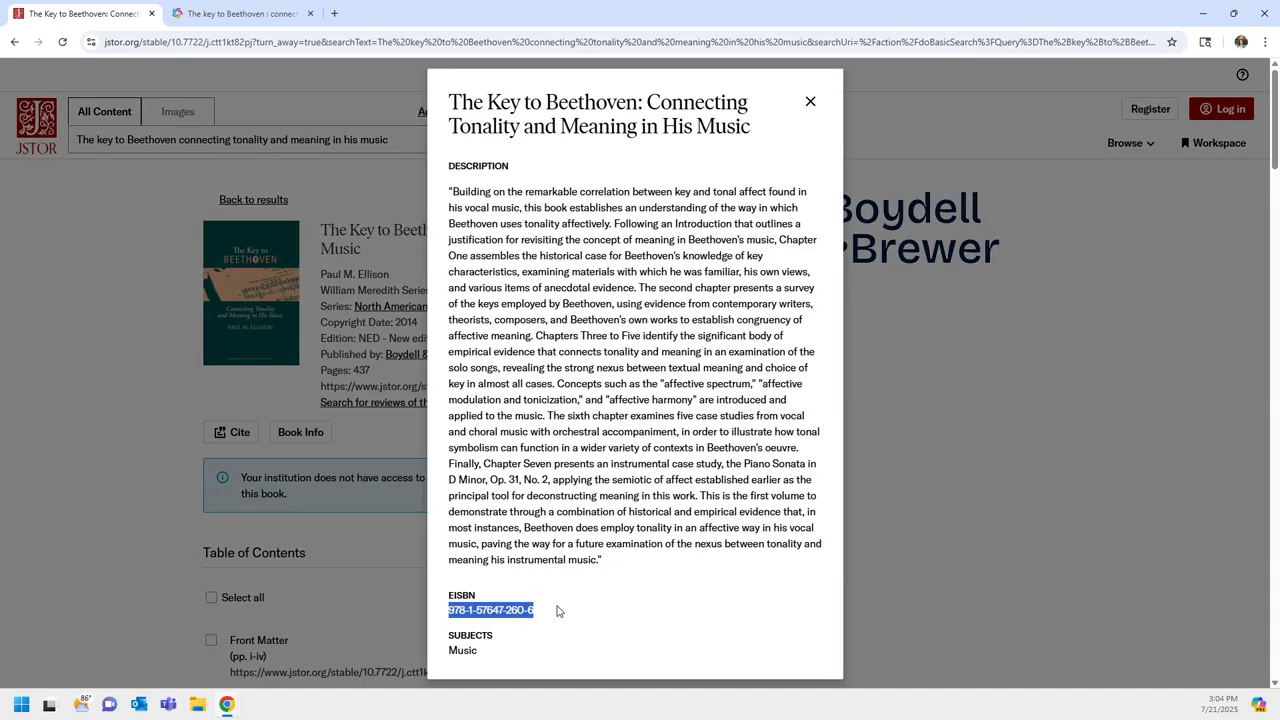
pyautogui.hotkey('ctrl', 'Tab')
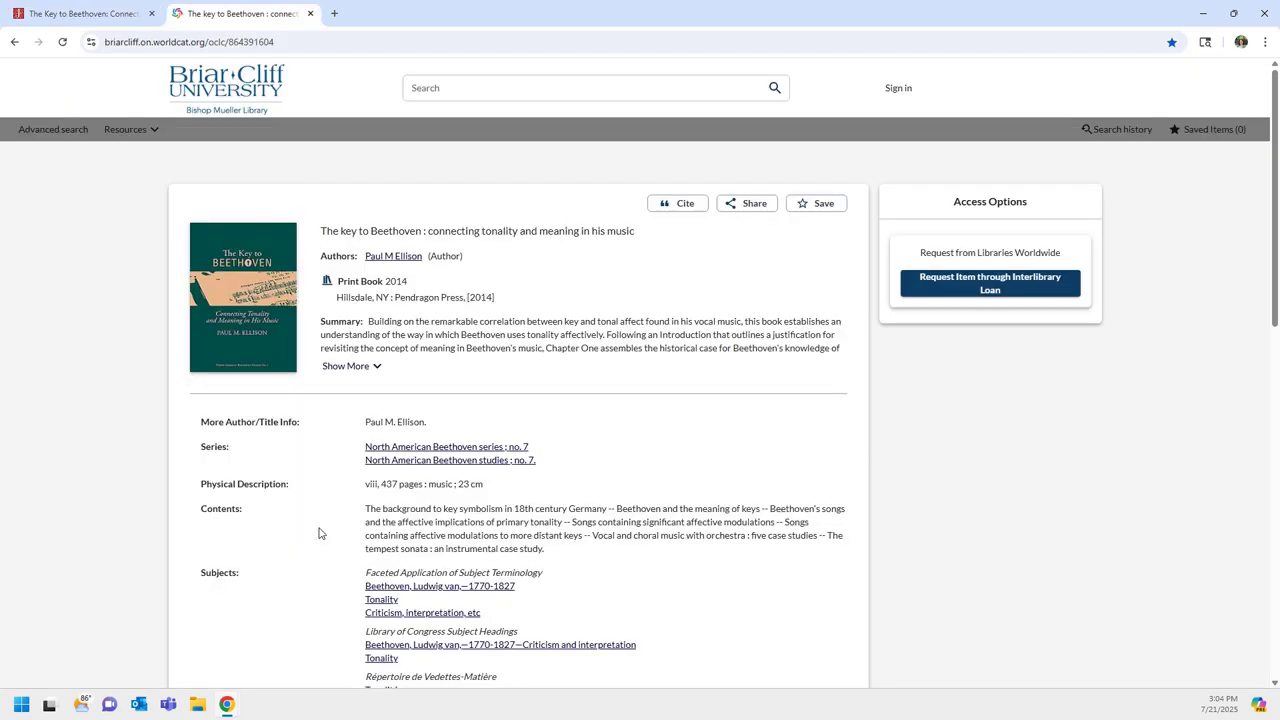
pyautogui.scroll(-5, 319, 533)
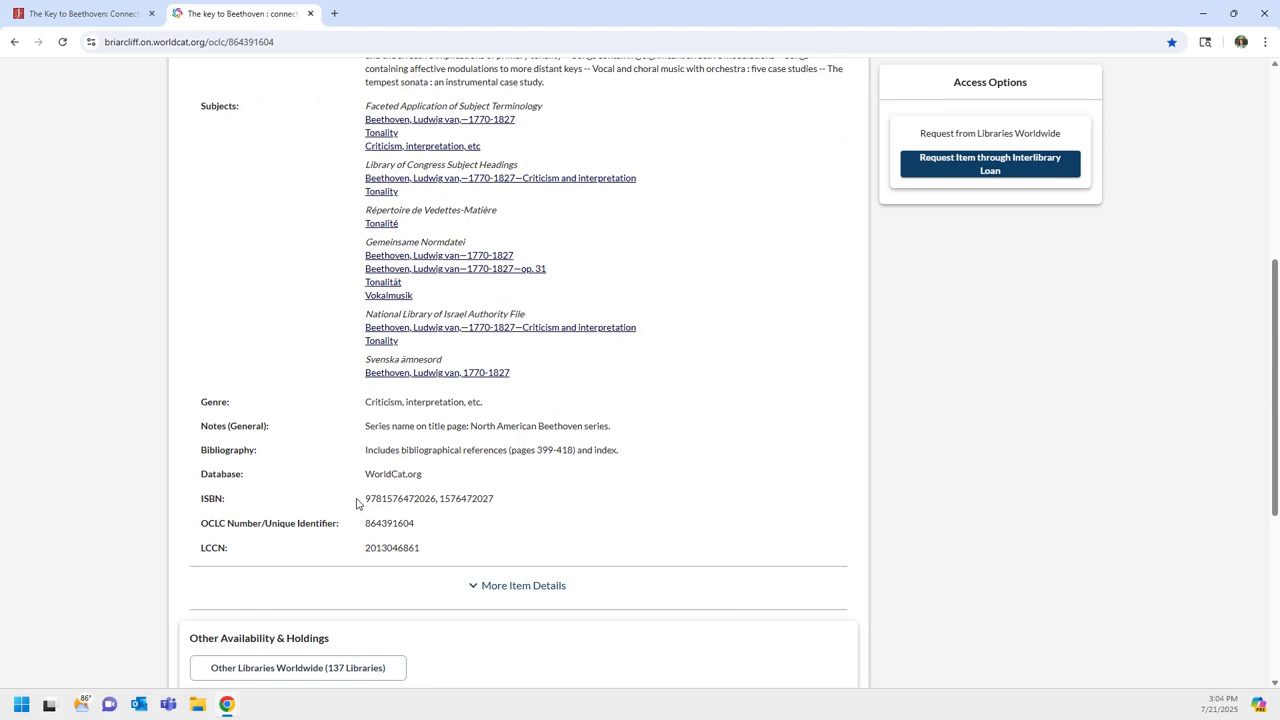
pyautogui.moveTo(364, 498); pyautogui.dragTo(436, 500)
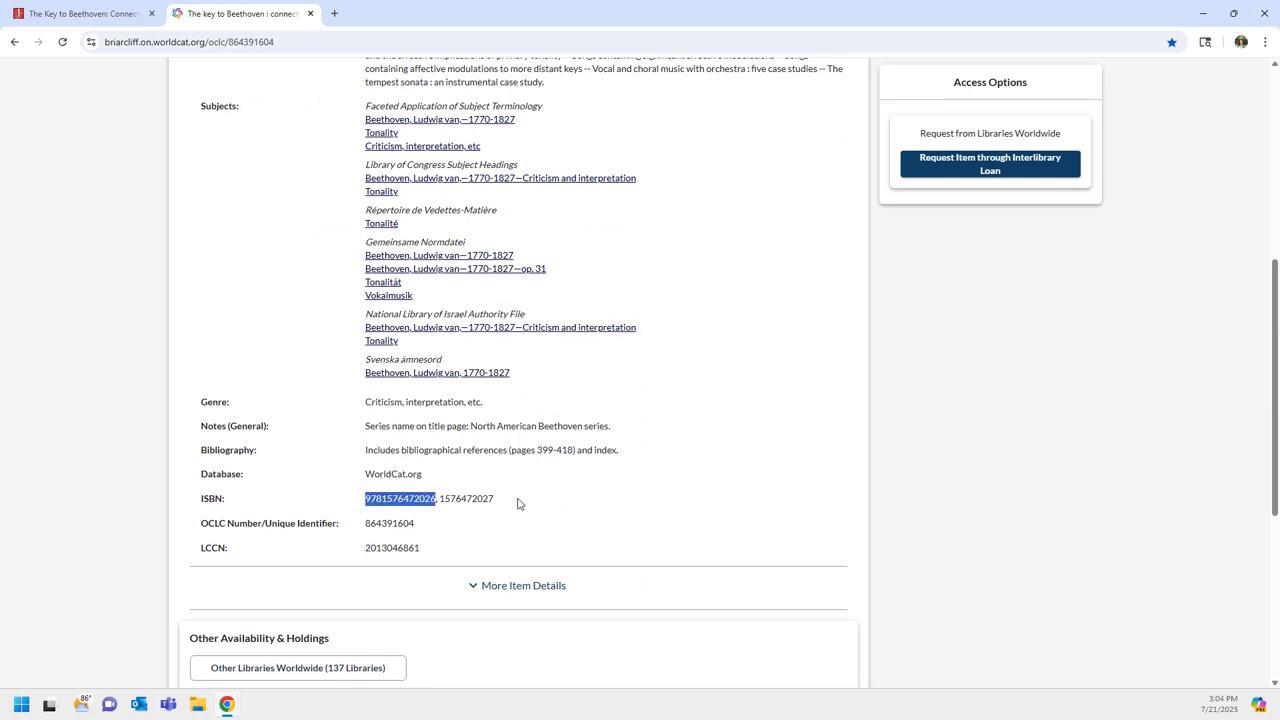
pyautogui.hotkey('ctrl', 'c')
pyautogui.hotkey('alt', 'Tab')
pyautogui.click(419, 541)
pyautogui.hotkey('ctrl', 'v')
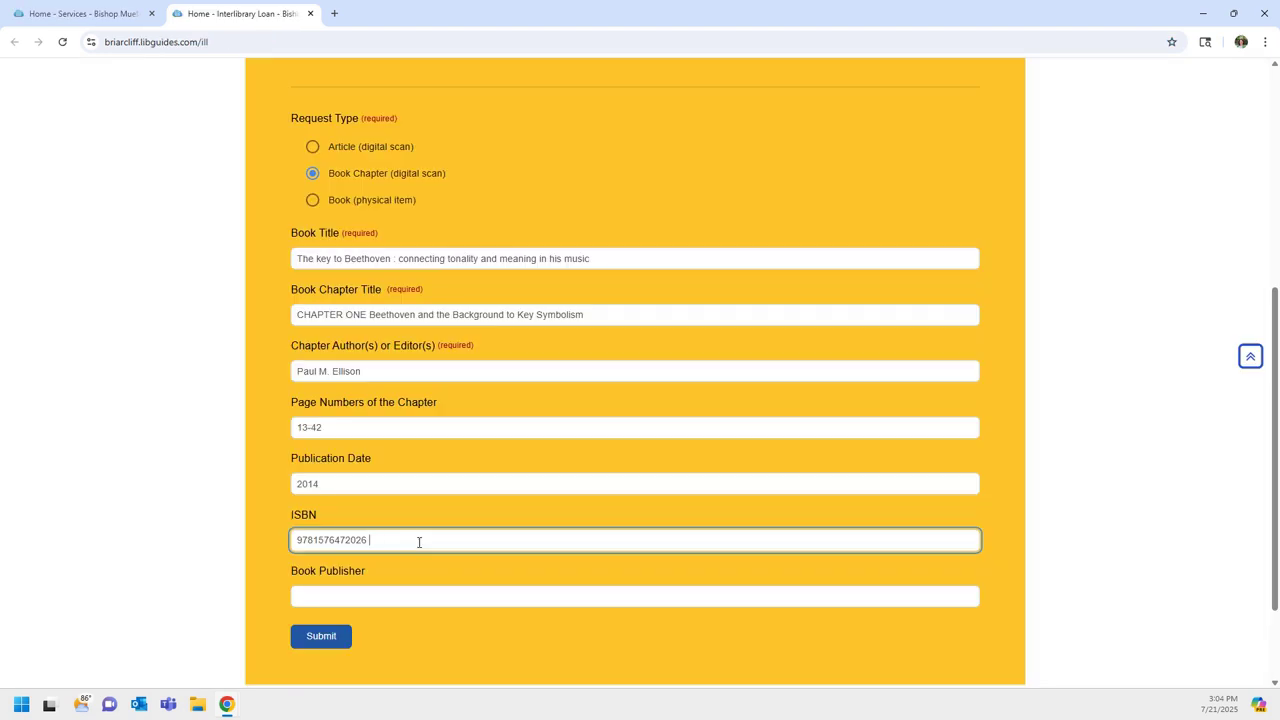
# Look up the Beethoven book's publisher in the JSTOR and WorldCat records for the form's book publisher entry
pyautogui.click(428, 592)
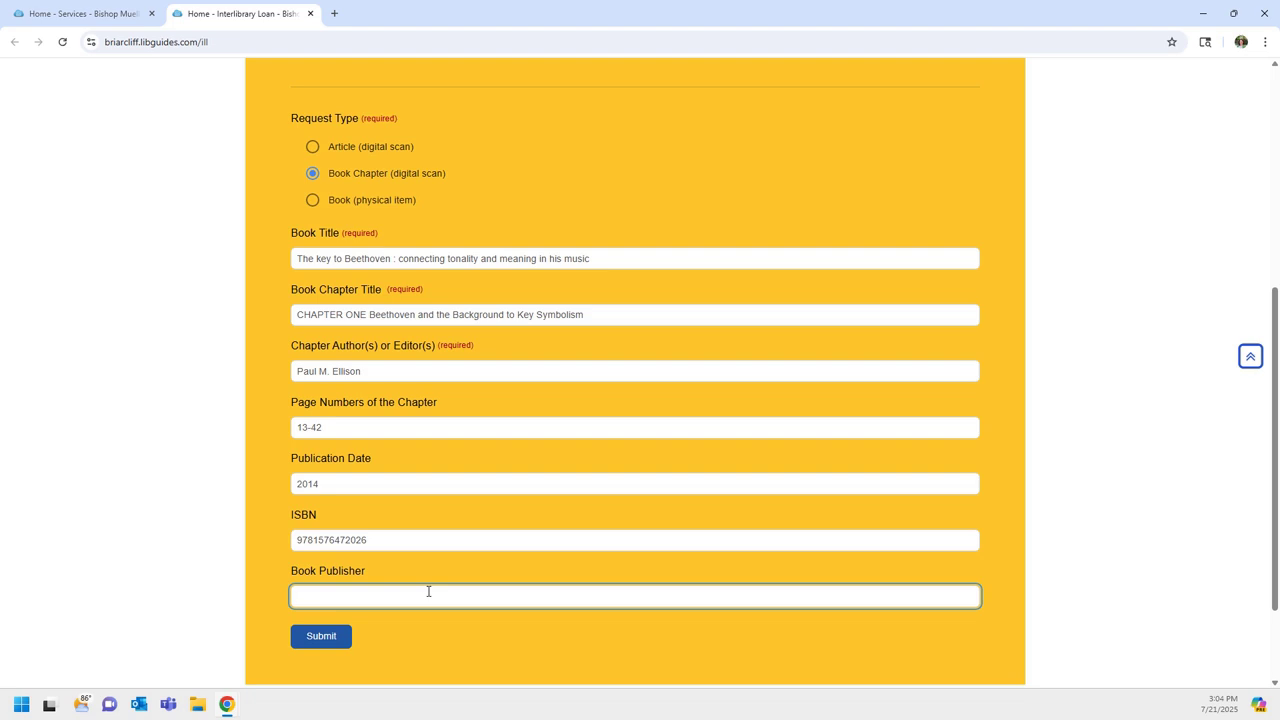
pyautogui.hotkey('alt', 'Tab')
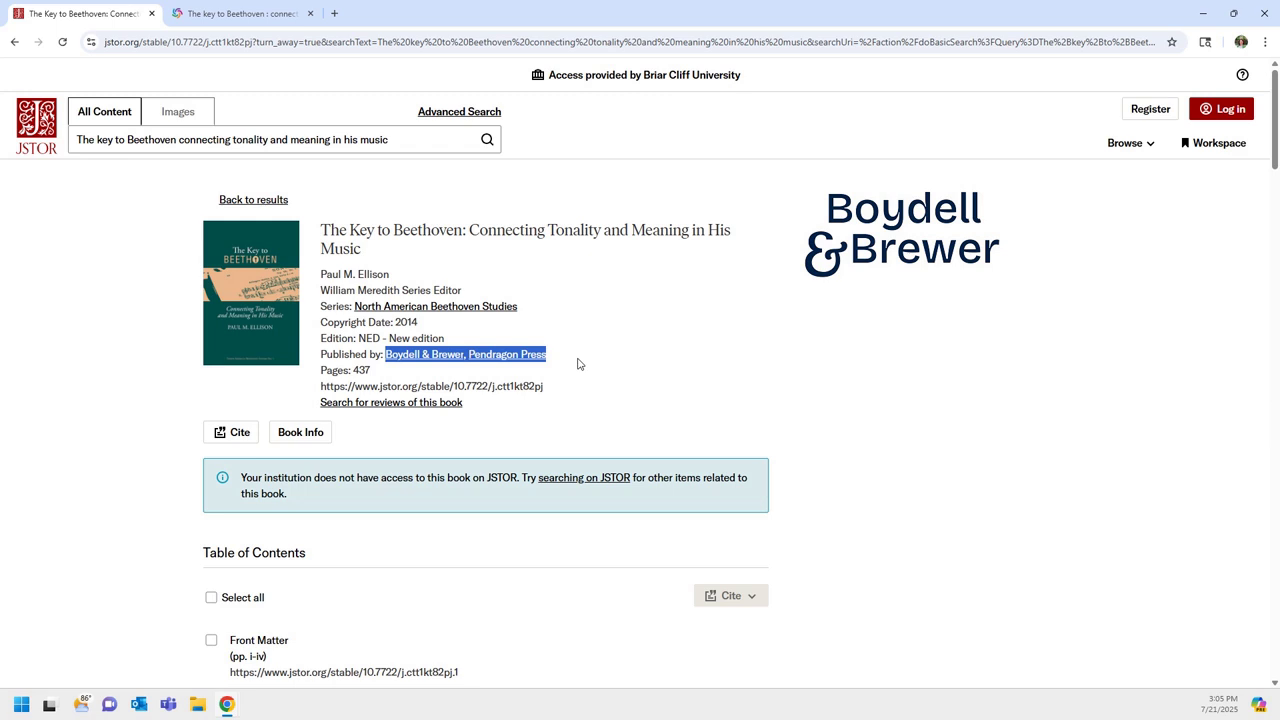
pyautogui.hotkey('ctrl', 'Tab')
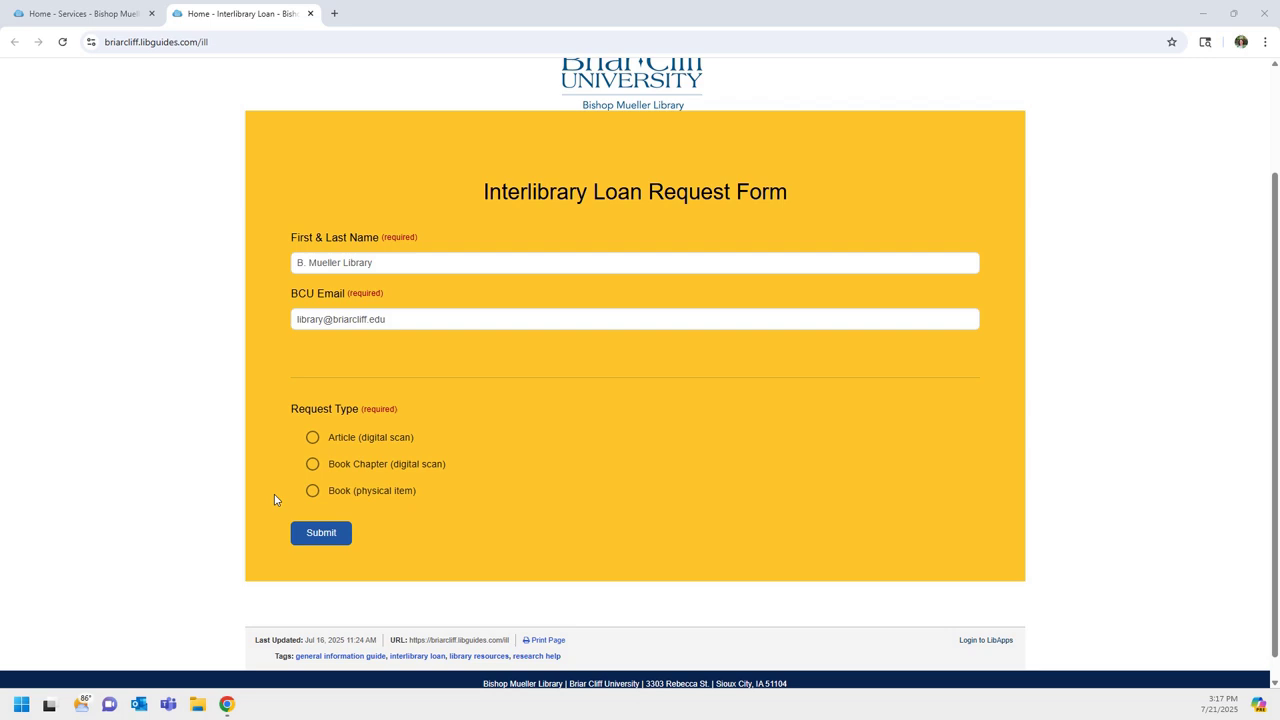
# Set the request type to Book (physical item) and copy the WorldCat title "The choral foundation of the Chapel Royal, Dublin Castle : constitution, liturgy, music, 1814-1922"
pyautogui.click(312, 490)
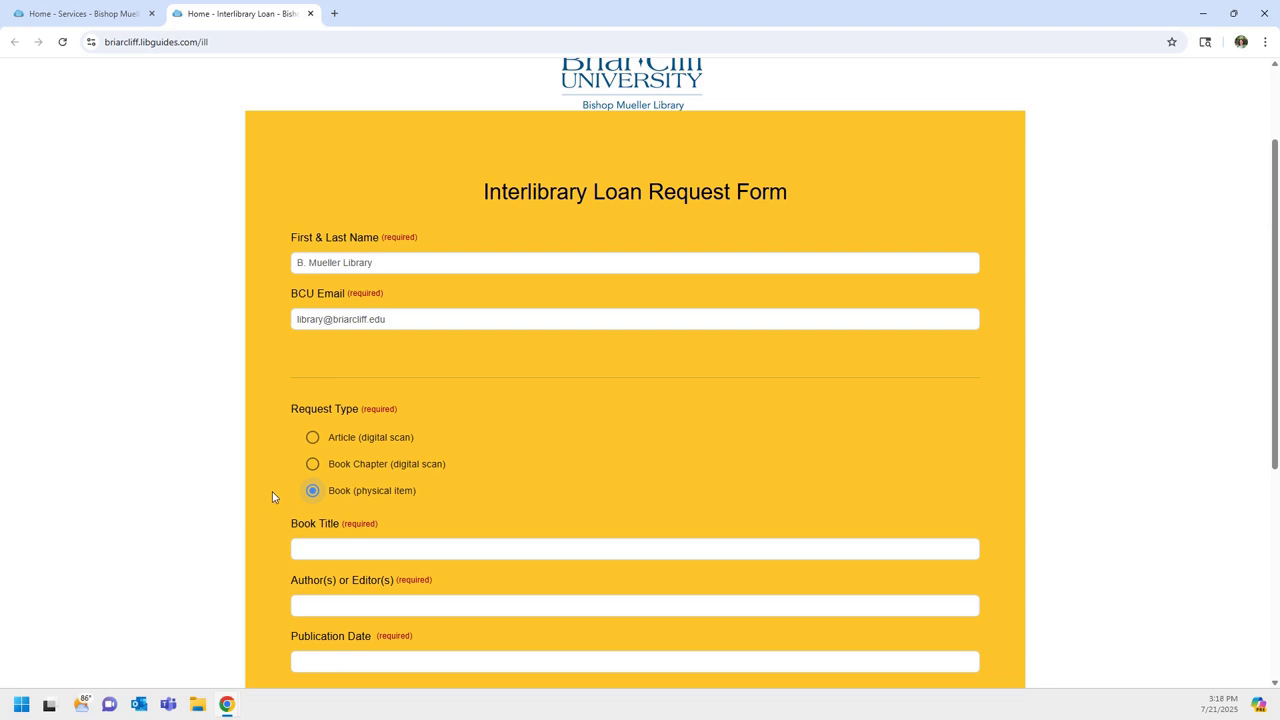
pyautogui.scroll(-2, 271, 493)
pyautogui.click(341, 350)
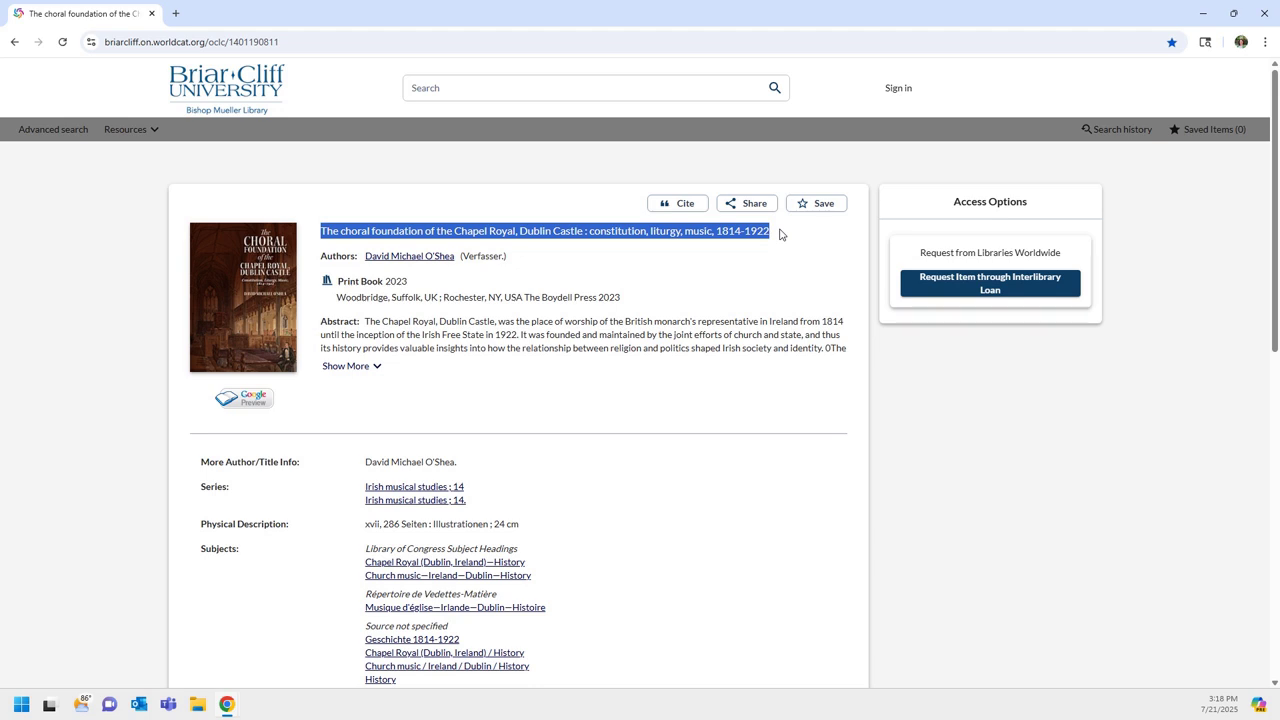
pyautogui.hotkey('alt', 'Tab')
pyautogui.hotkey('ctrl', 'v')
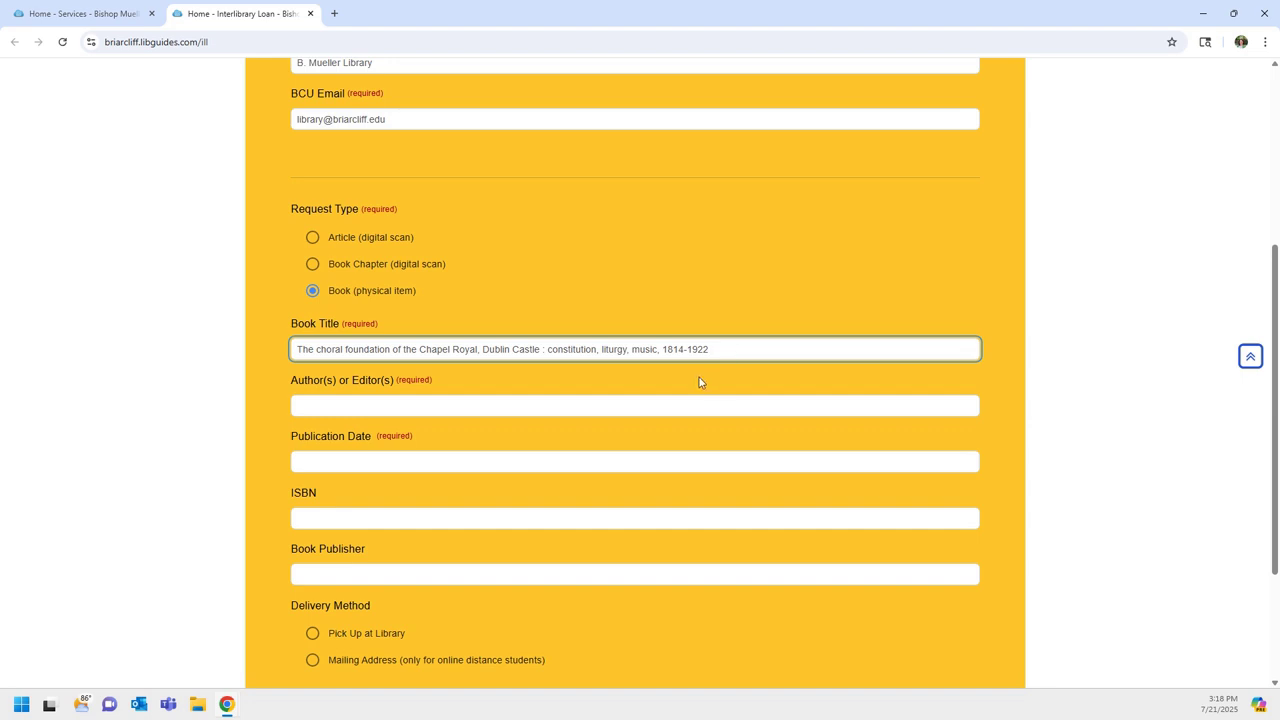
# Enter the Chapel Royal book author's full name and "2023" as the publication date from its WorldCat record
pyautogui.click(684, 408)
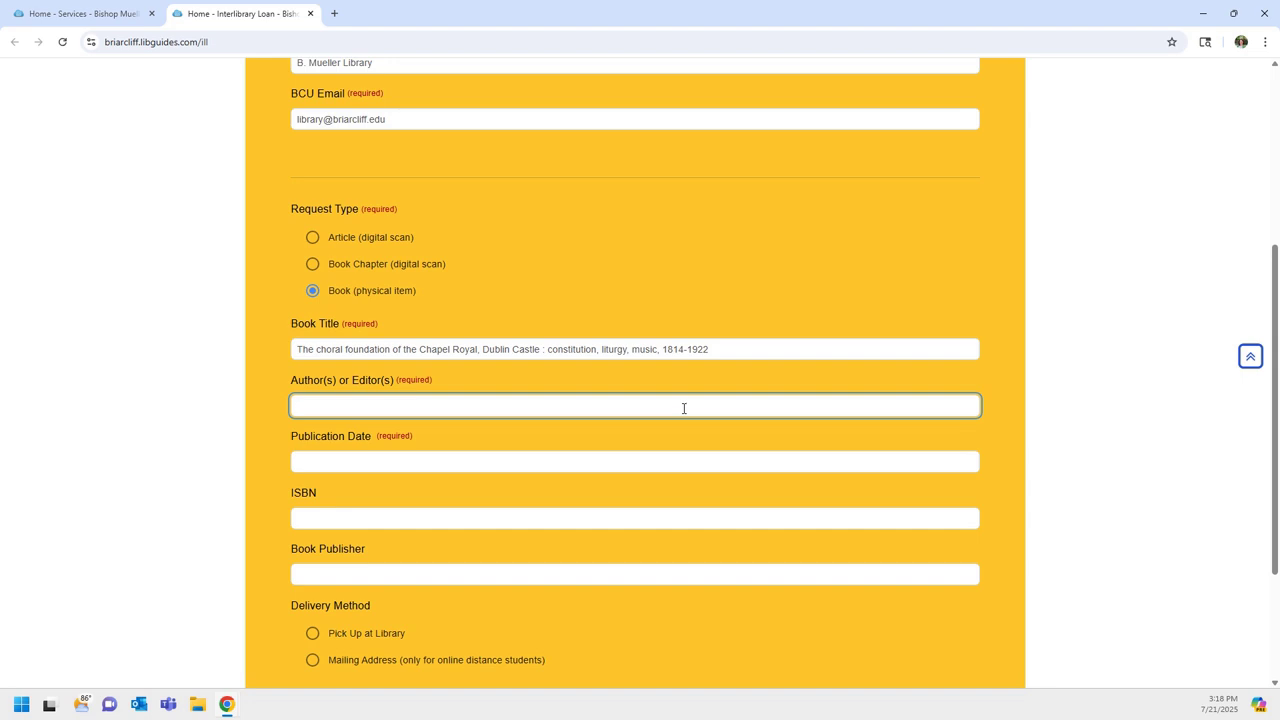
pyautogui.hotkey('alt', 'Tab')
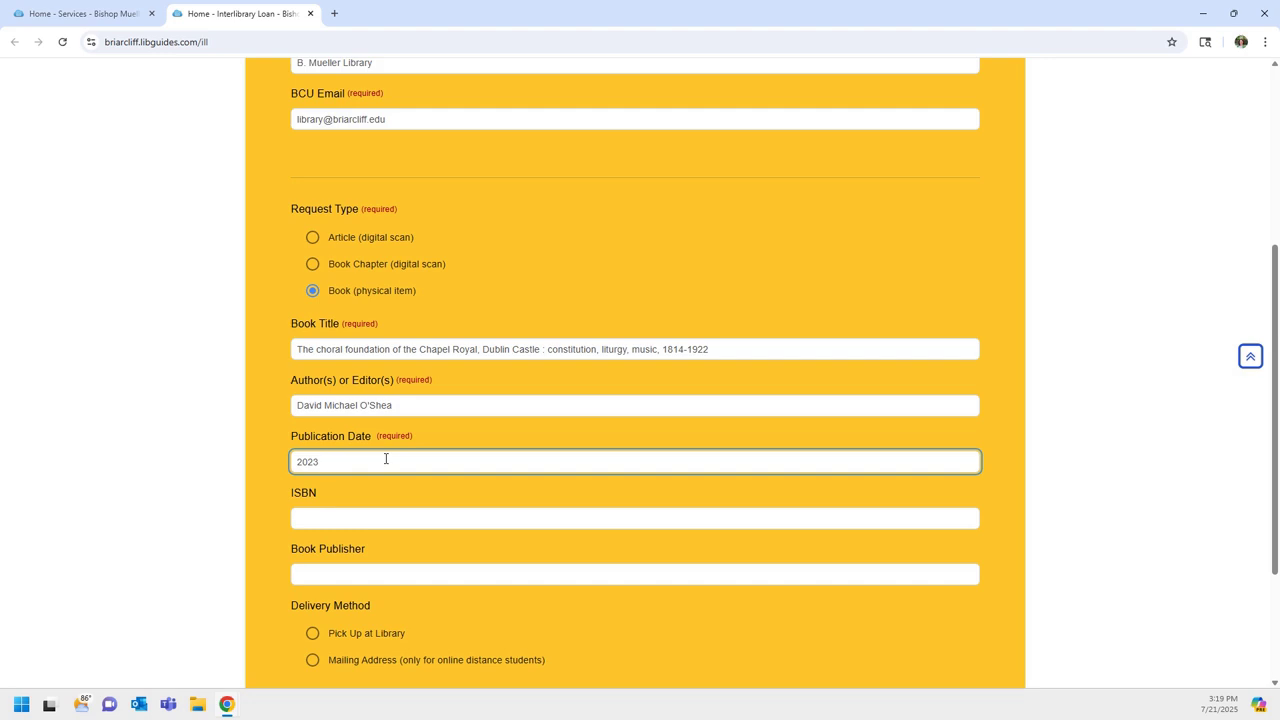
pyautogui.click(373, 516)
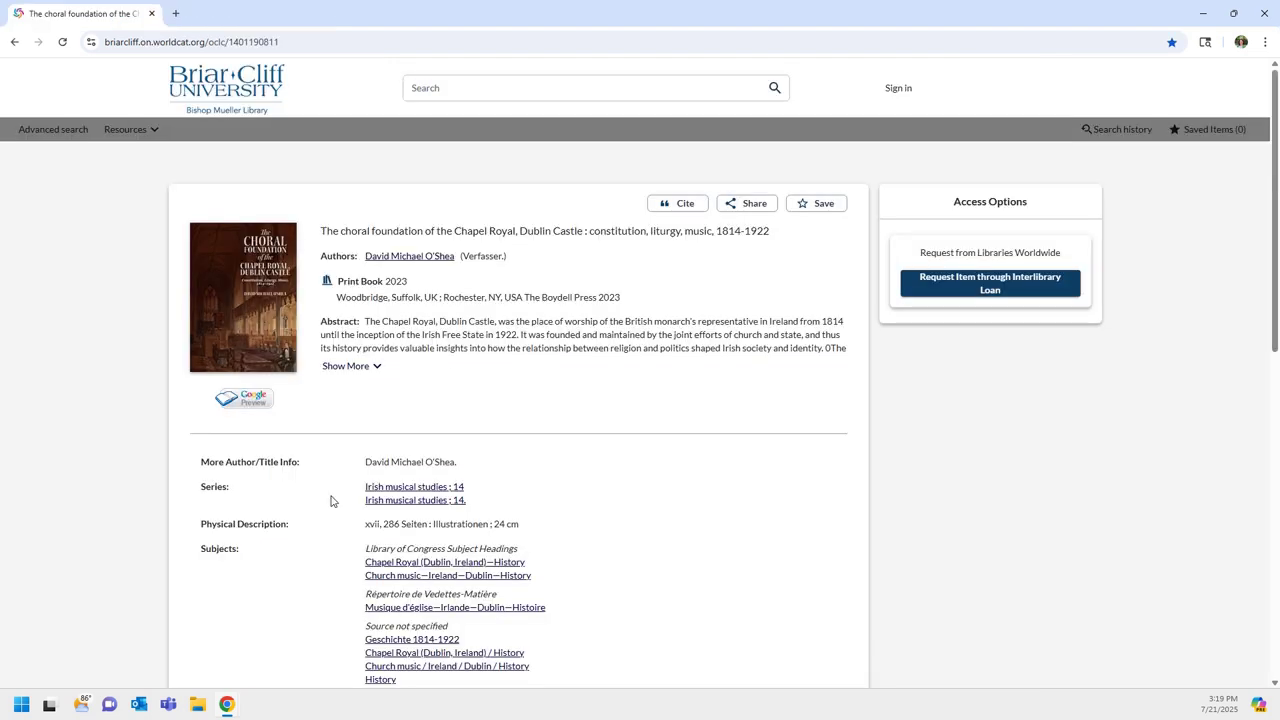
pyautogui.scroll(-4, 332, 501)
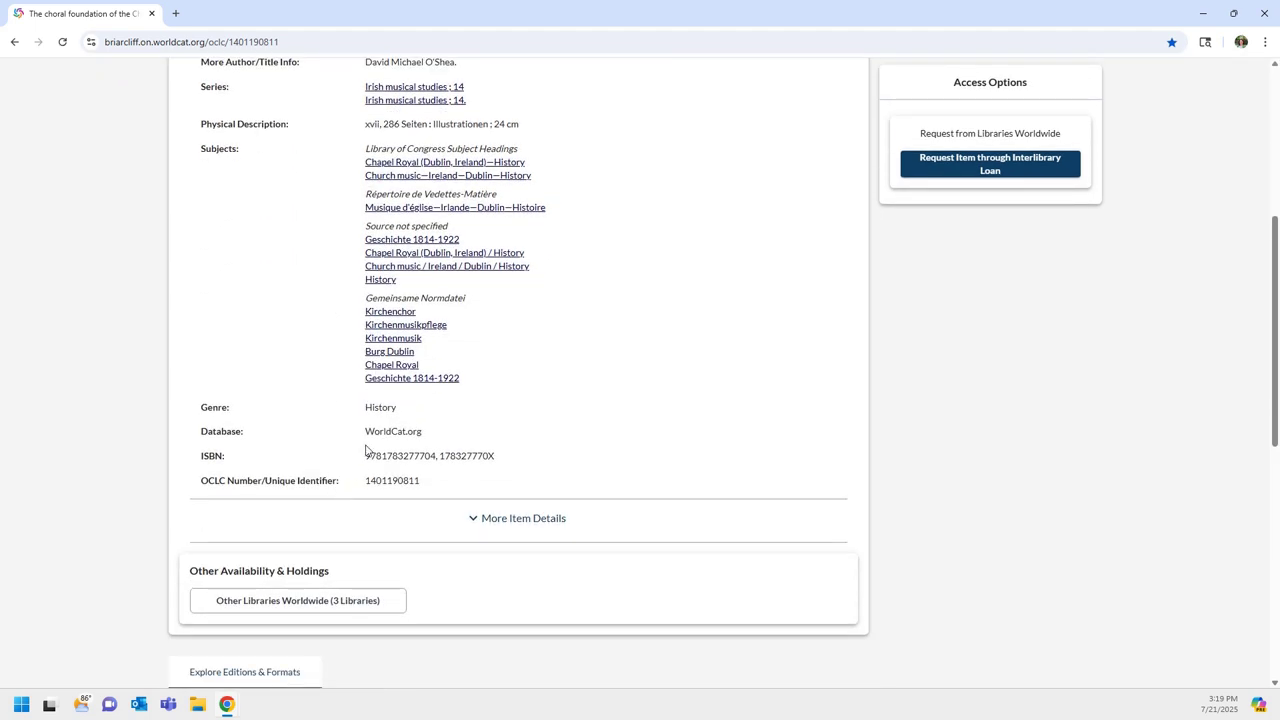
pyautogui.moveTo(364, 456); pyautogui.dragTo(438, 457)
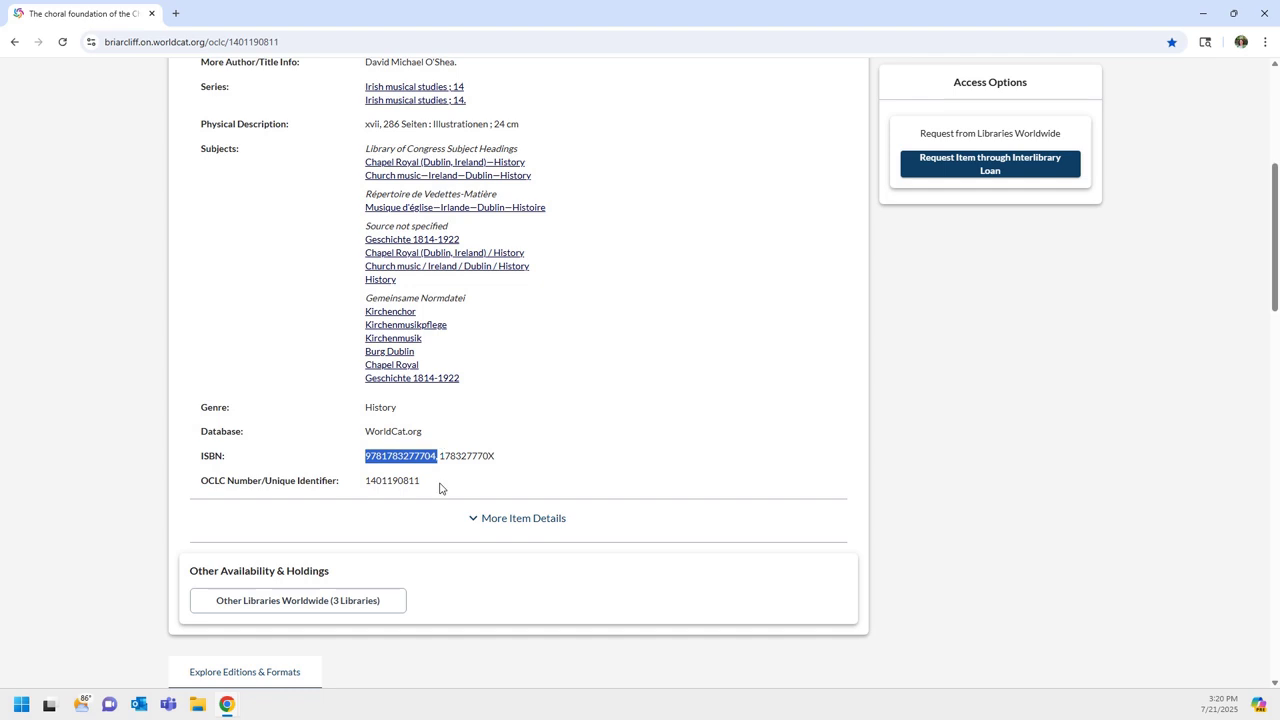
pyautogui.hotkey('alt', 'Tab')
pyautogui.click(475, 518)
pyautogui.hotkey('ctrl', 'v')
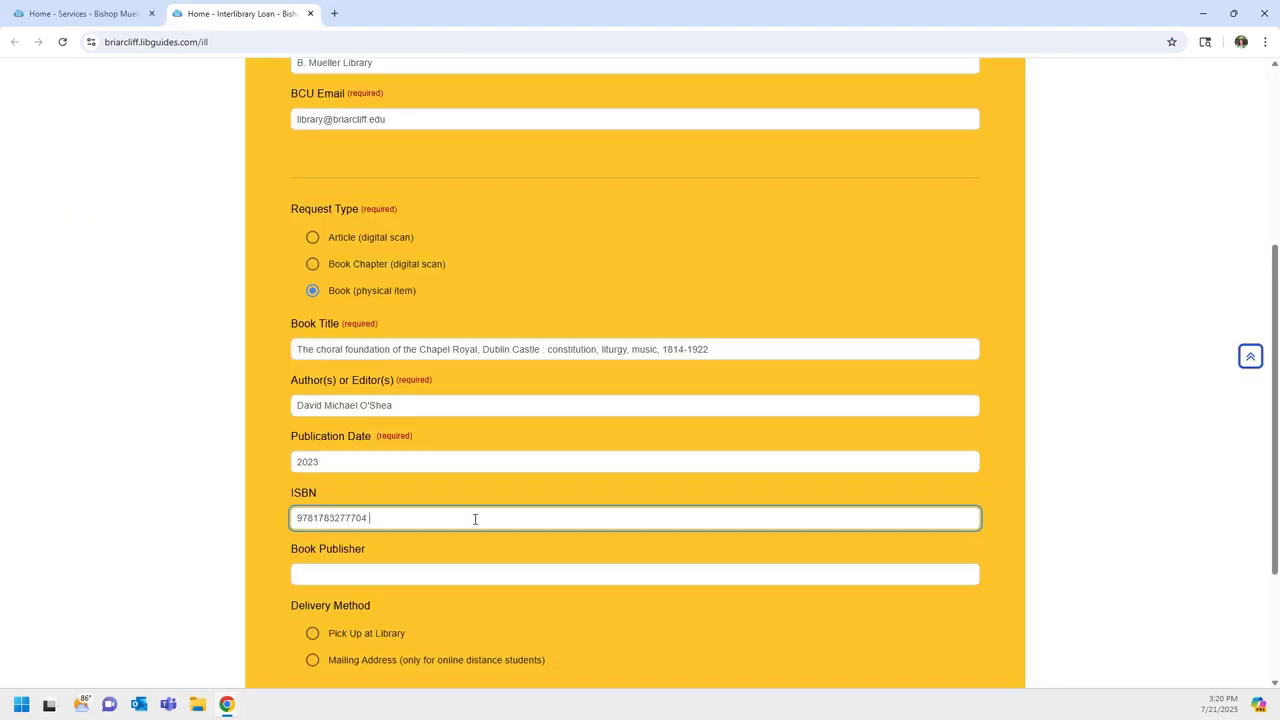
# Enter "The Boydell Press" as the book publisher, taken from the Chapel Royal book's WorldCat record
pyautogui.click(446, 580)
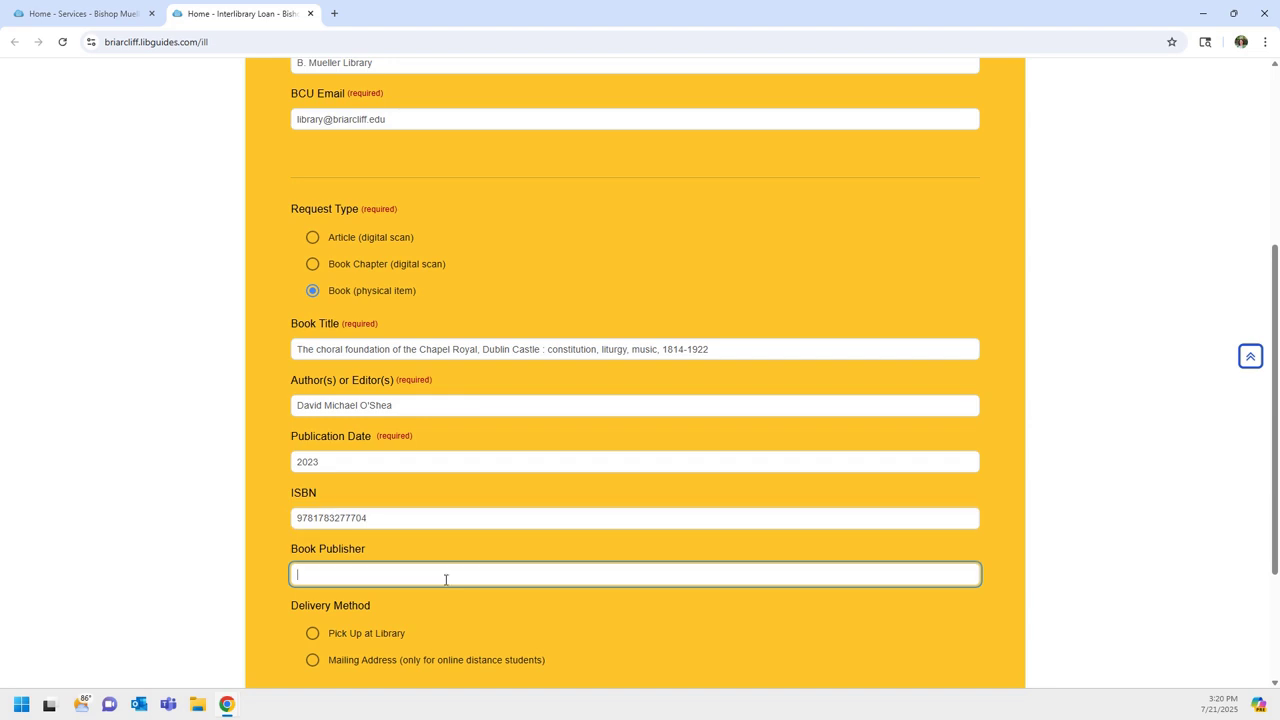
pyautogui.hotkey('alt', 'Tab')
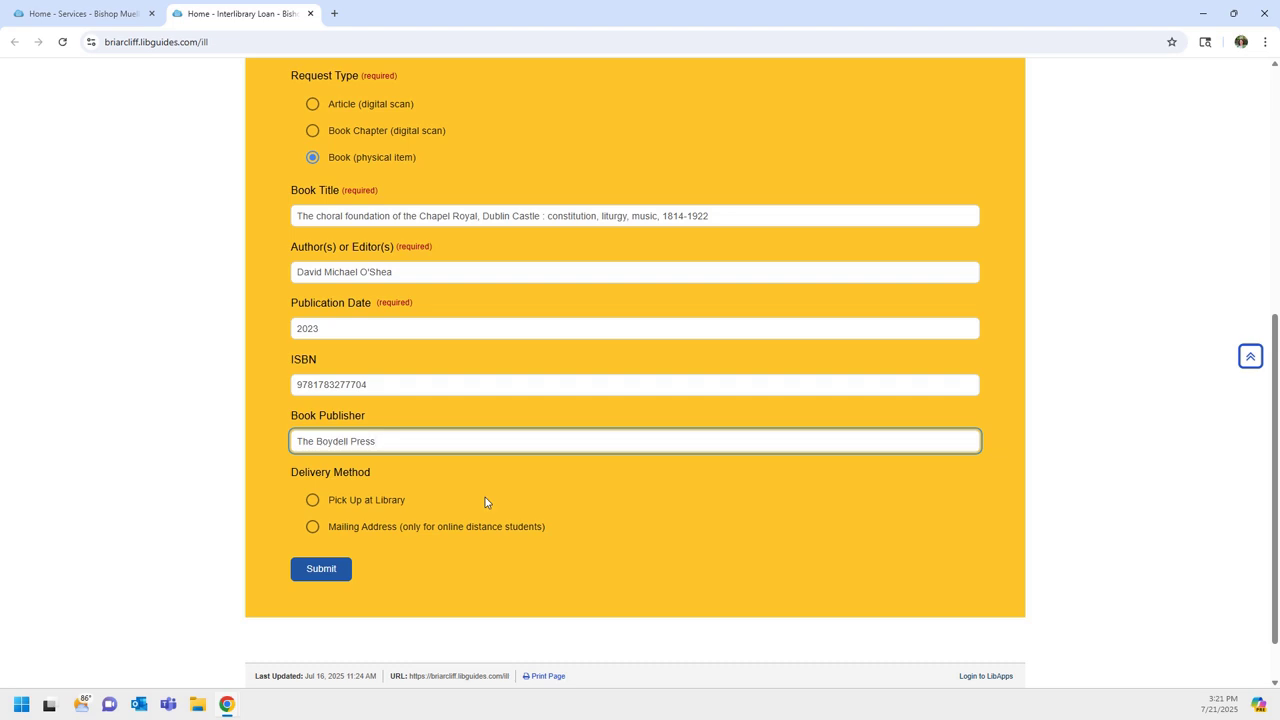
# Try both delivery methods, including Mailing Address for online distance students, and leave Pick Up at Library selected
pyautogui.click(312, 499)
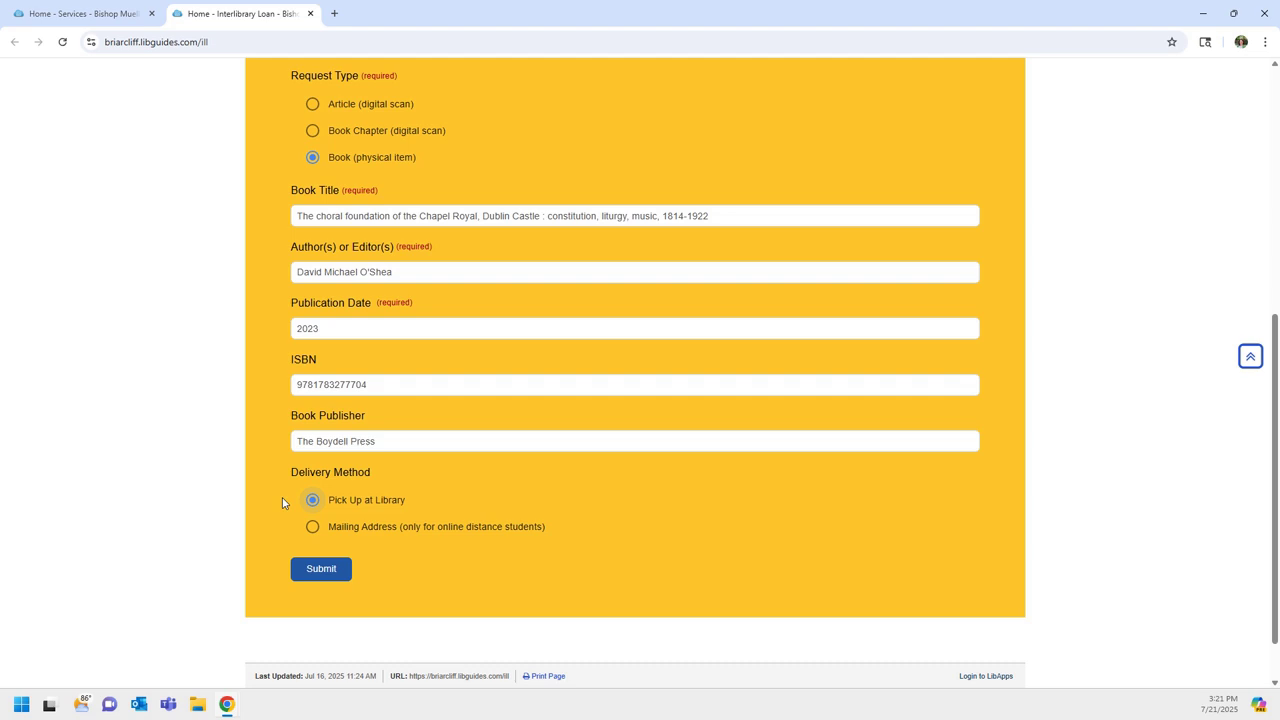
pyautogui.click(282, 529)
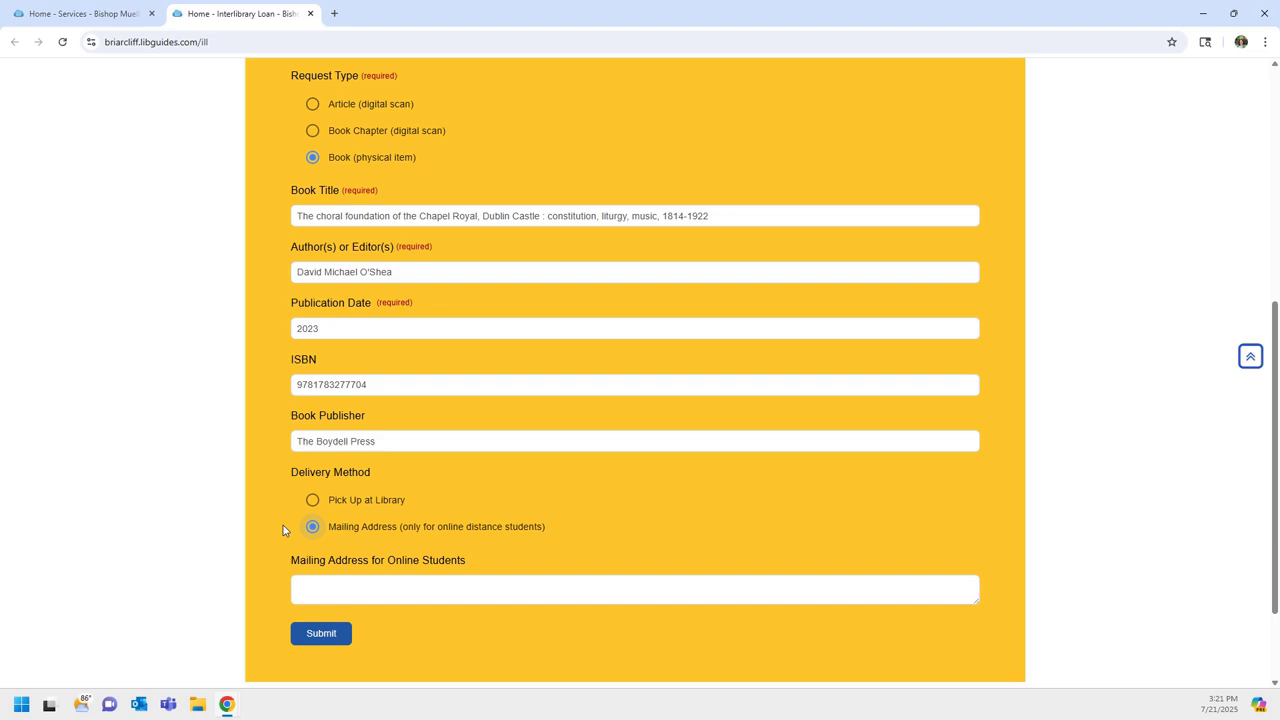
pyautogui.press('Up')
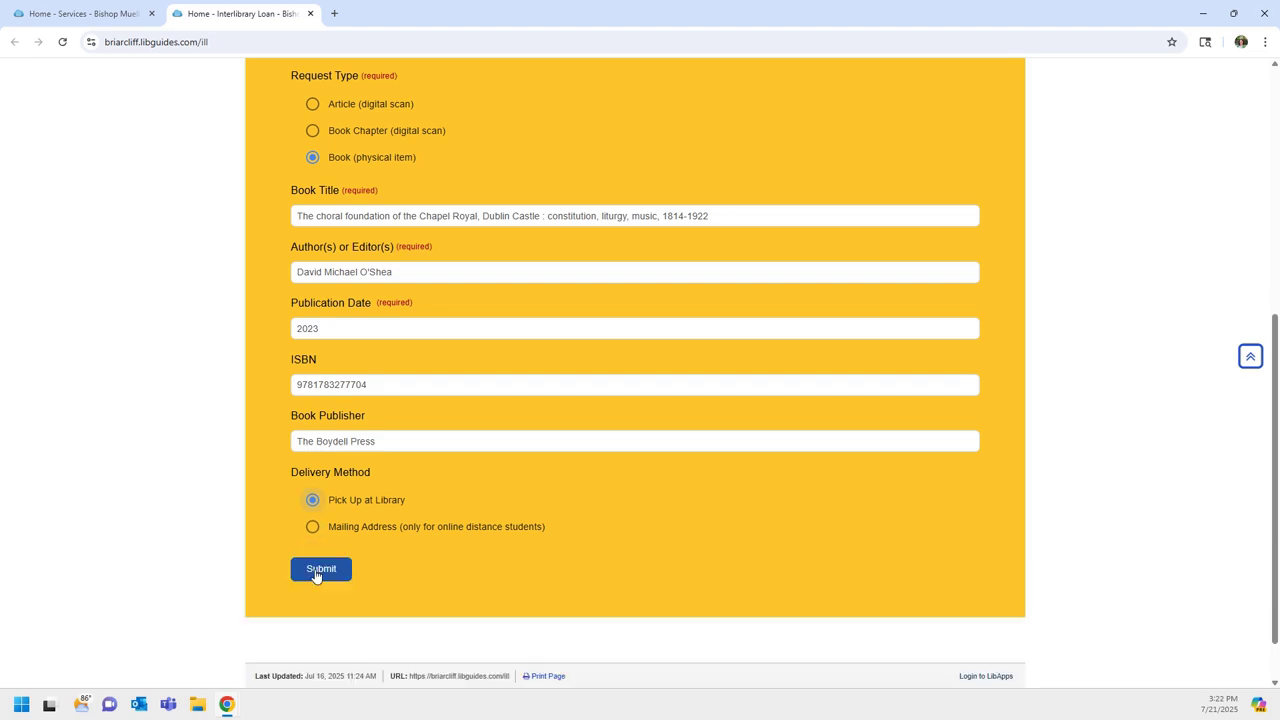